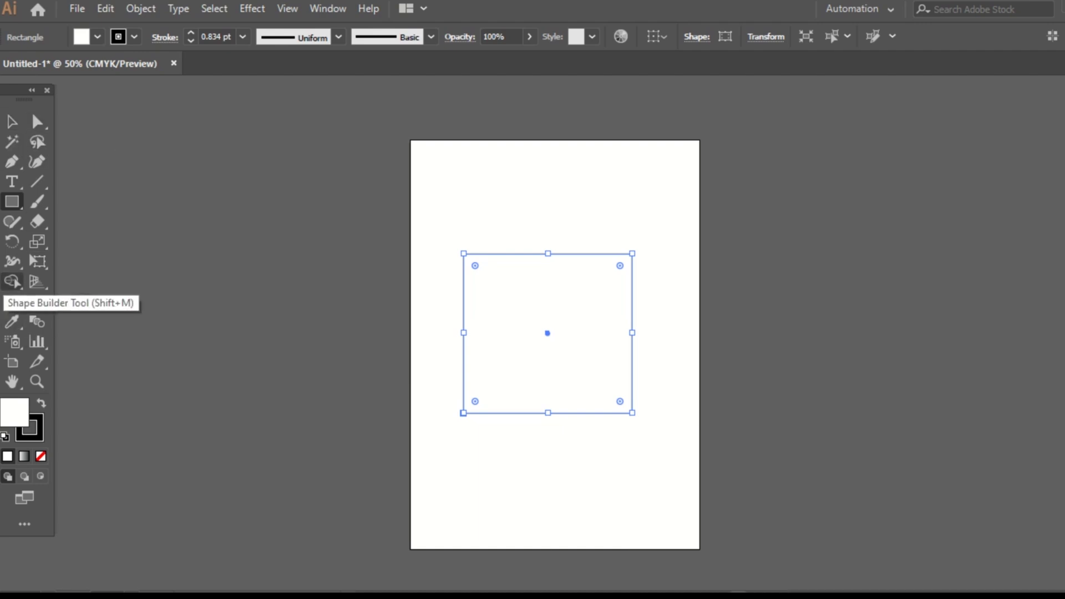
Step: Round the rectangle's upper-left and lower-right corners with large radii, leaving the other two corners sharp
key("t")
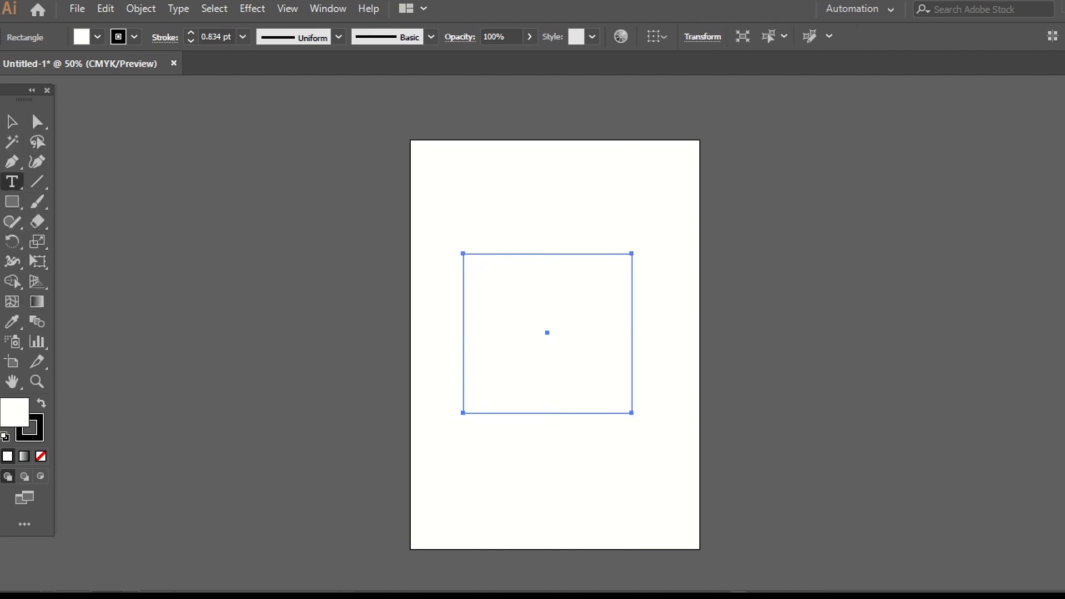
key("v")
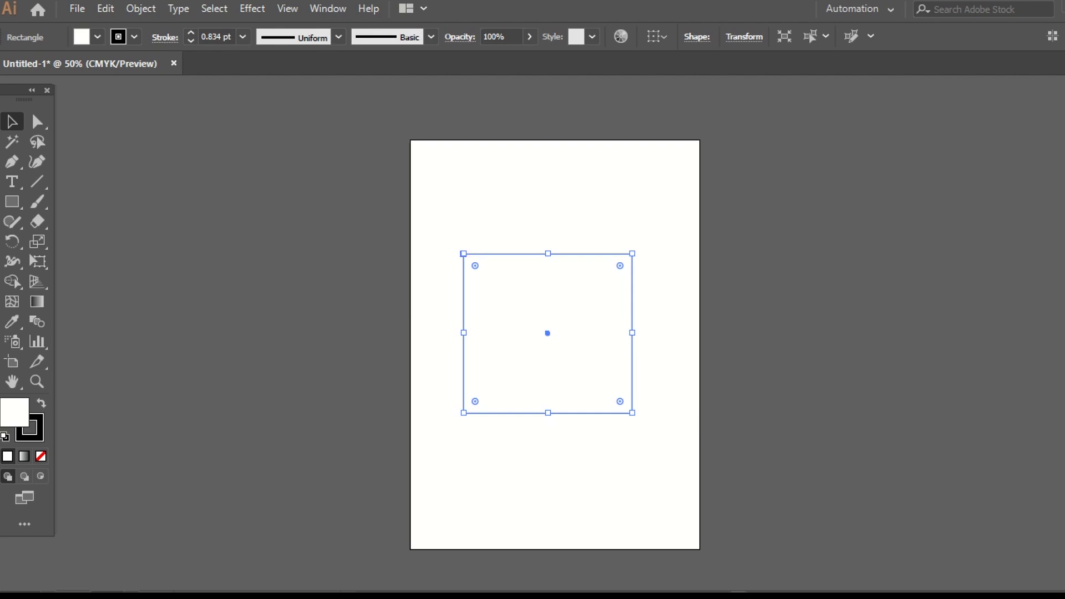
mouse_move(474, 266)
left_mouse_down()
mouse_move(506, 299)
mouse_move(473, 264)
mouse_move(463, 271)
left_mouse_up()
mouse_move(474, 265)
left_mouse_down()
mouse_move(499, 293)
mouse_move(467, 257)
mouse_move(497, 288)
mouse_move(474, 265)
left_mouse_up()
left_click_drag(475, 266, 517, 307)
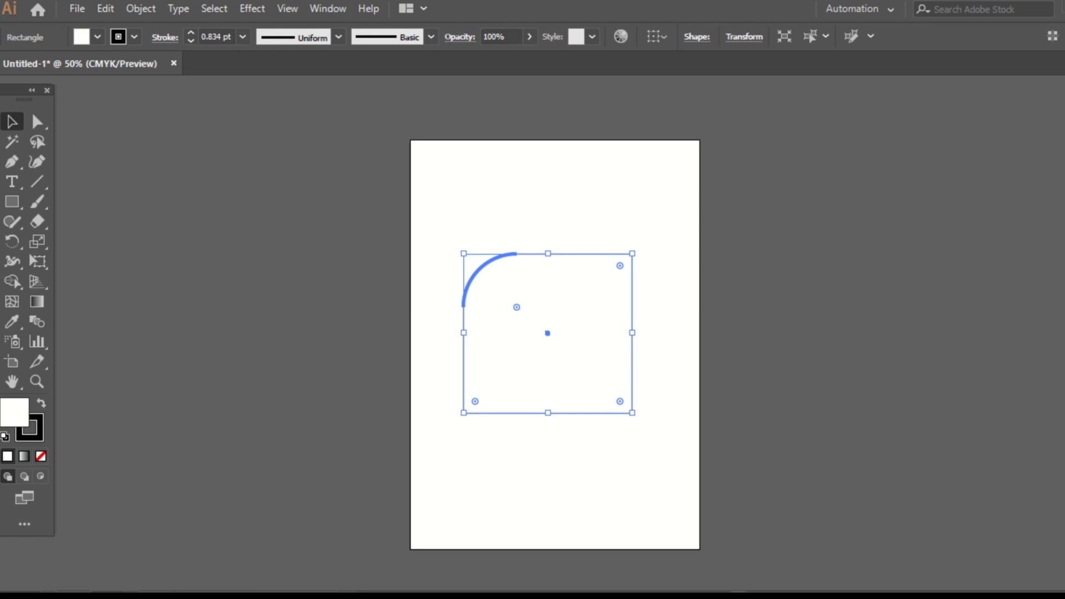
left_click_drag(517, 307, 466, 255)
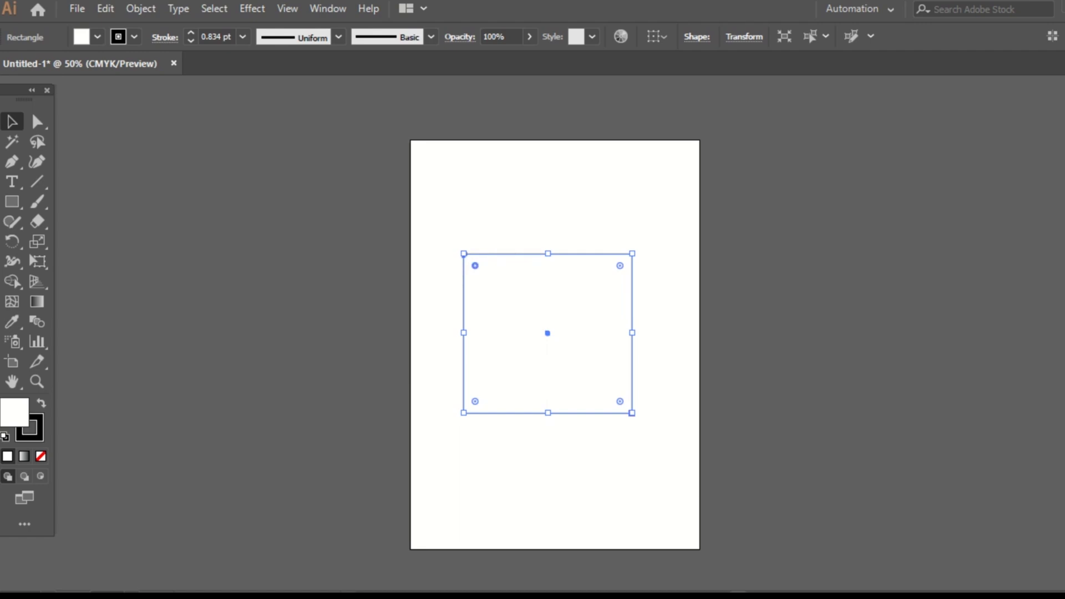
left_click_drag(475, 266, 521, 313)
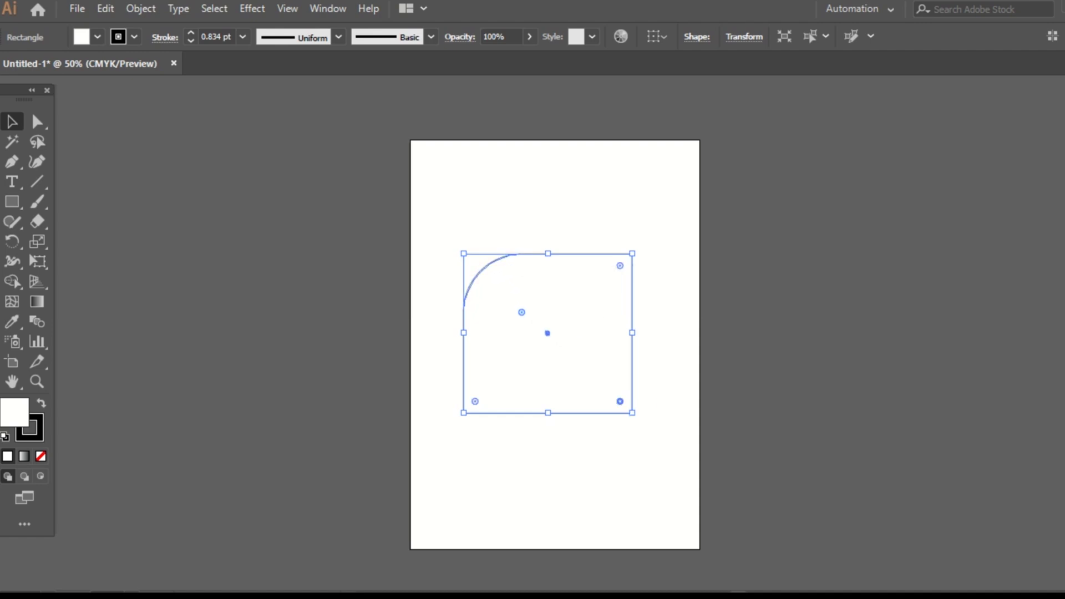
left_click_drag(621, 401, 567, 348)
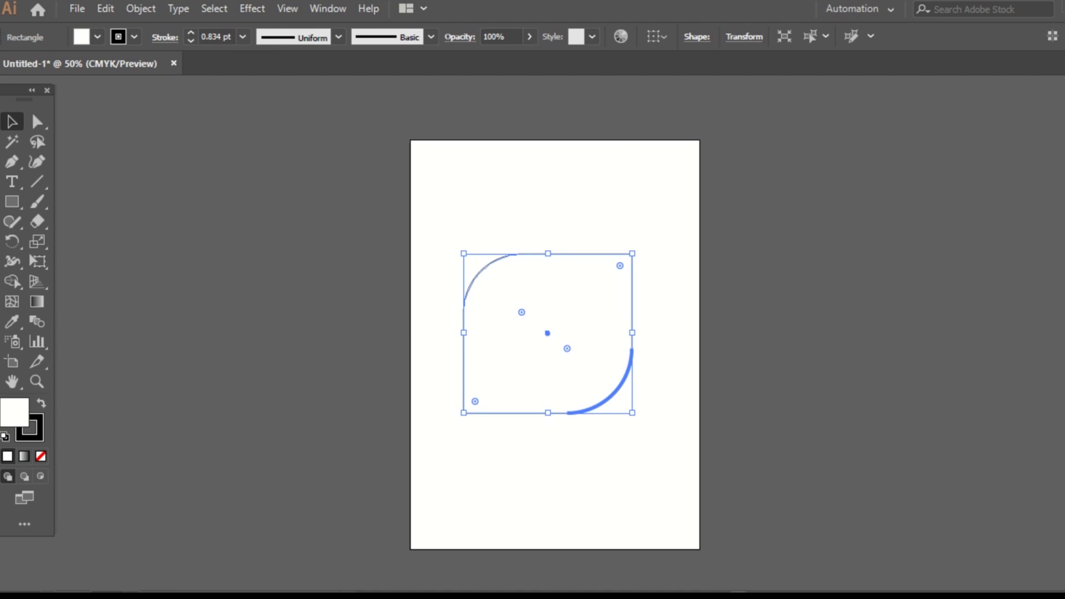
Step: Enlarge the rounded rectangle from its corners until it spans most of the artboard's width
left_click_drag(632, 254, 680, 197)
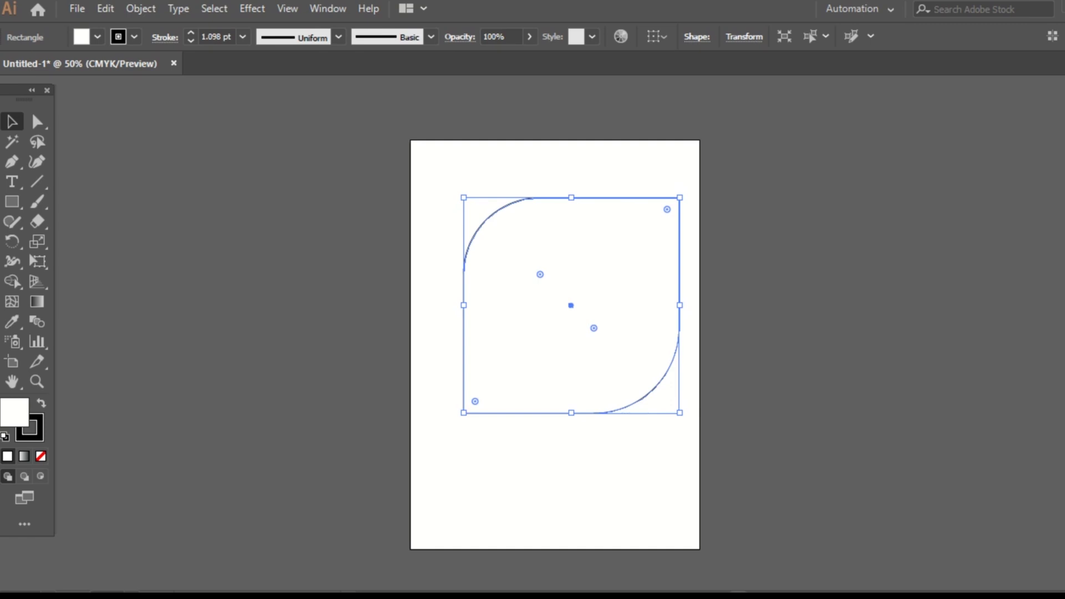
mouse_move(680, 198)
left_mouse_down()
mouse_move(525, 316)
mouse_move(497, 375)
mouse_move(523, 361)
mouse_move(673, 191)
left_mouse_up()
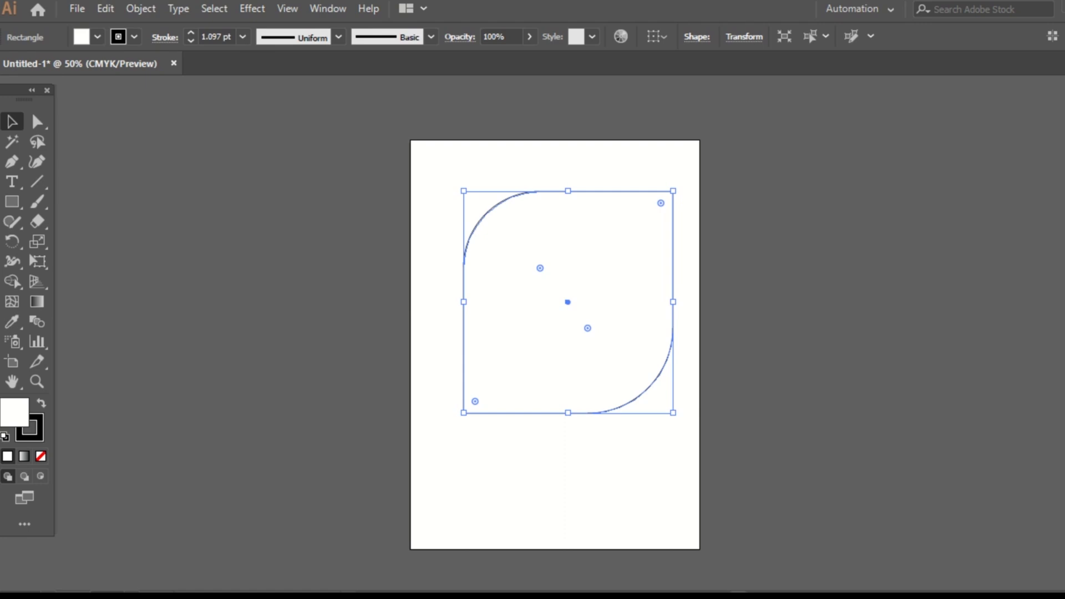
mouse_move(673, 191)
left_mouse_down()
mouse_move(618, 276)
mouse_move(601, 276)
mouse_move(686, 183)
left_mouse_up()
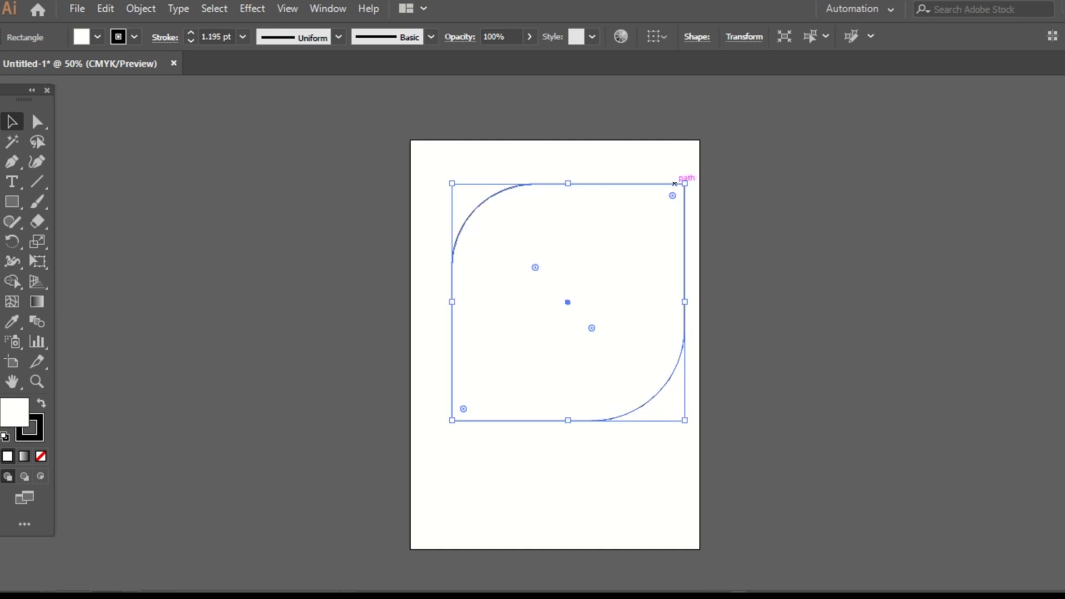
mouse_move(685, 183)
left_mouse_down()
mouse_move(599, 233)
mouse_move(492, 385)
mouse_move(686, 177)
mouse_move(480, 392)
mouse_move(618, 204)
mouse_move(673, 179)
left_mouse_up()
mouse_move(452, 179)
left_mouse_down()
mouse_move(518, 327)
mouse_move(458, 194)
mouse_move(438, 185)
left_mouse_up()
mouse_move(438, 420)
left_mouse_down()
mouse_move(493, 382)
mouse_move(606, 266)
mouse_move(459, 431)
mouse_move(442, 421)
mouse_move(438, 440)
left_mouse_up()
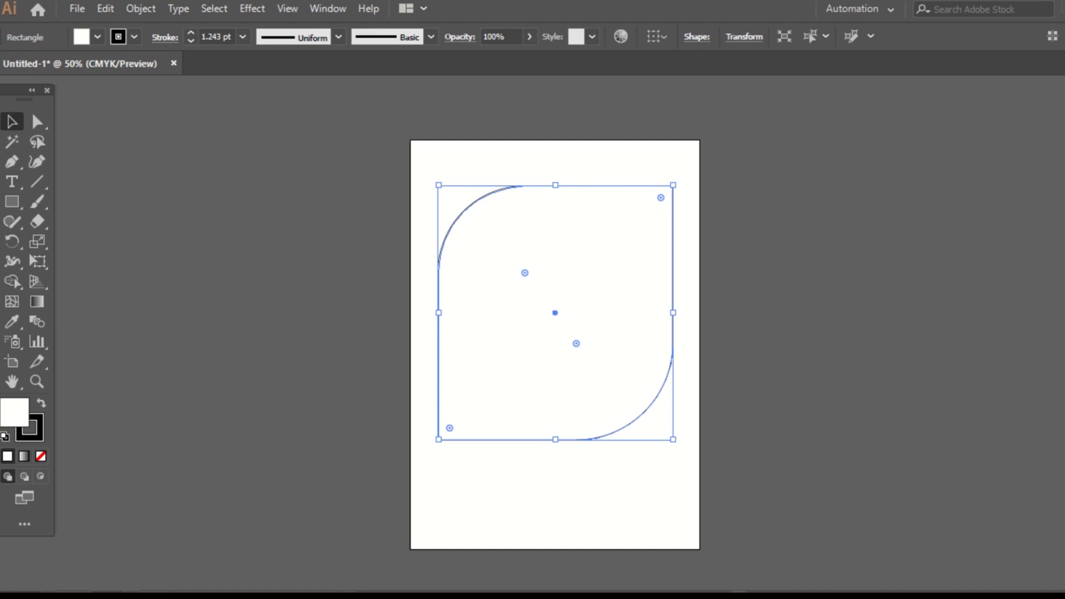
mouse_move(672, 184)
left_mouse_down()
mouse_move(630, 236)
mouse_move(683, 177)
mouse_move(673, 190)
left_mouse_up()
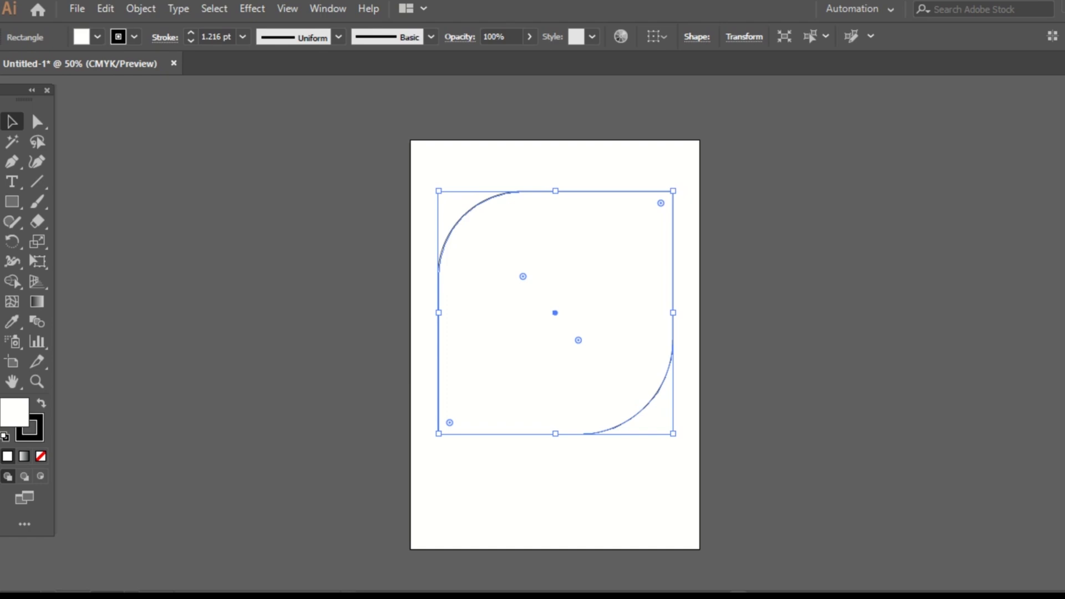
Step: Rotate the rounded rectangle freehand into a diamond orientation and set its rotation angle to 45°
left_click_drag(679, 183, 599, 447)
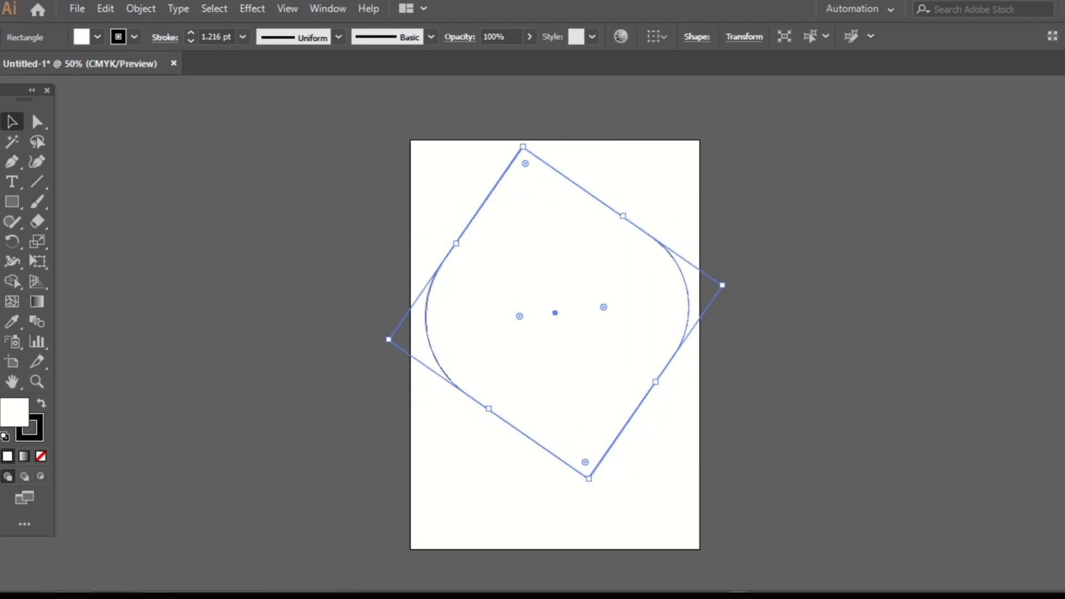
left_click_drag(592, 483, 568, 485)
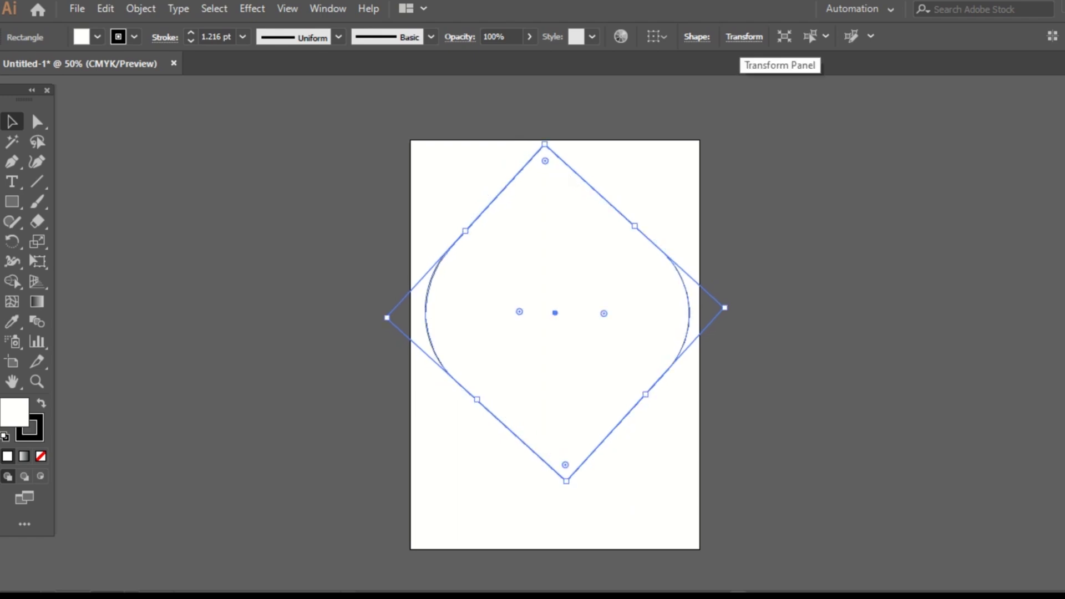
left_click(744, 37)
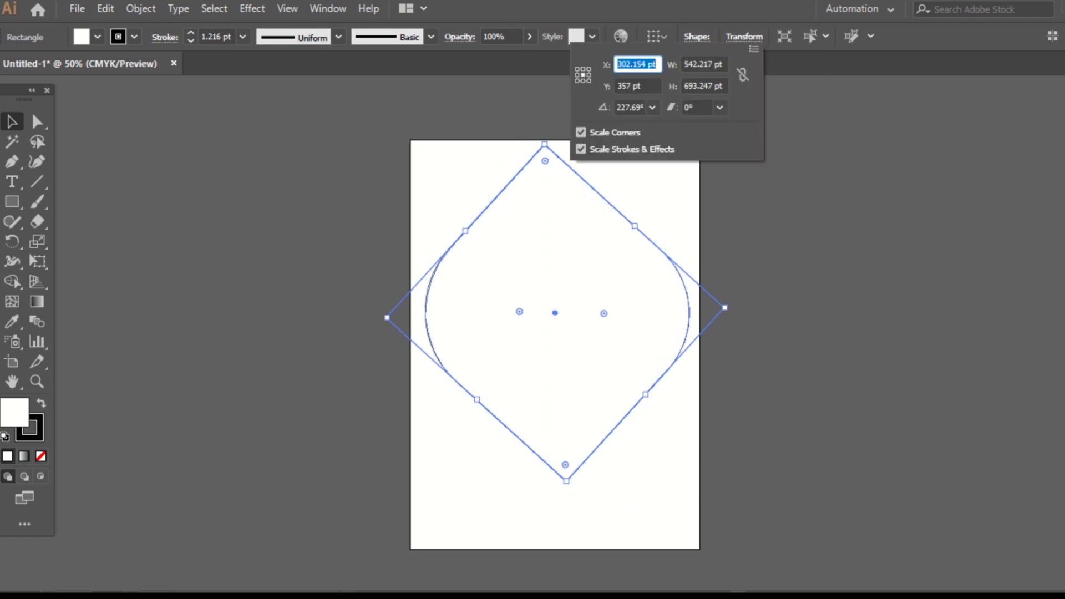
left_click_drag(617, 107, 653, 111)
type("45")
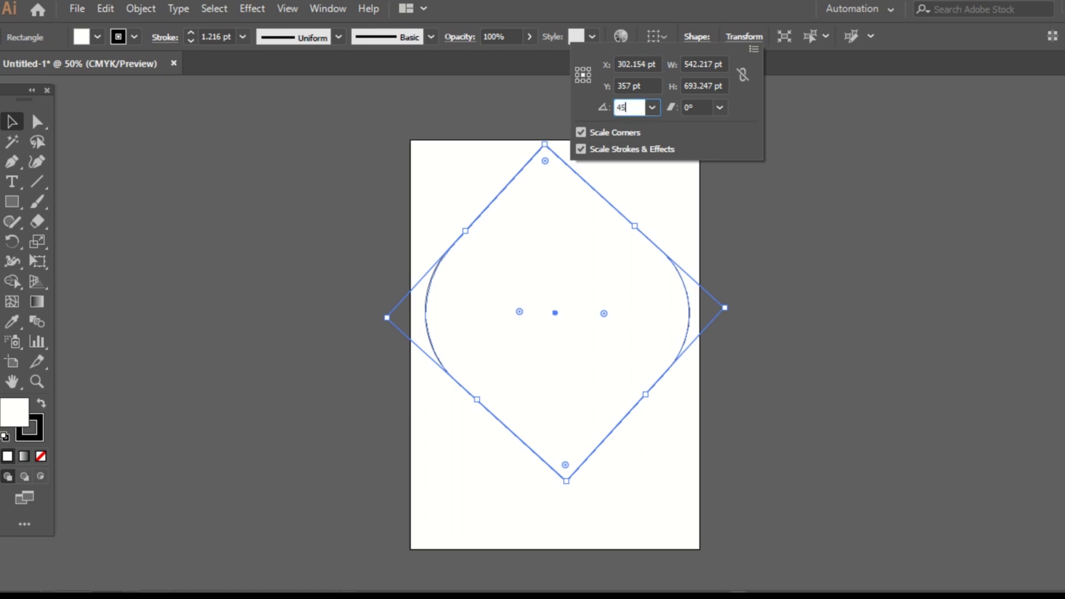
key("Return")
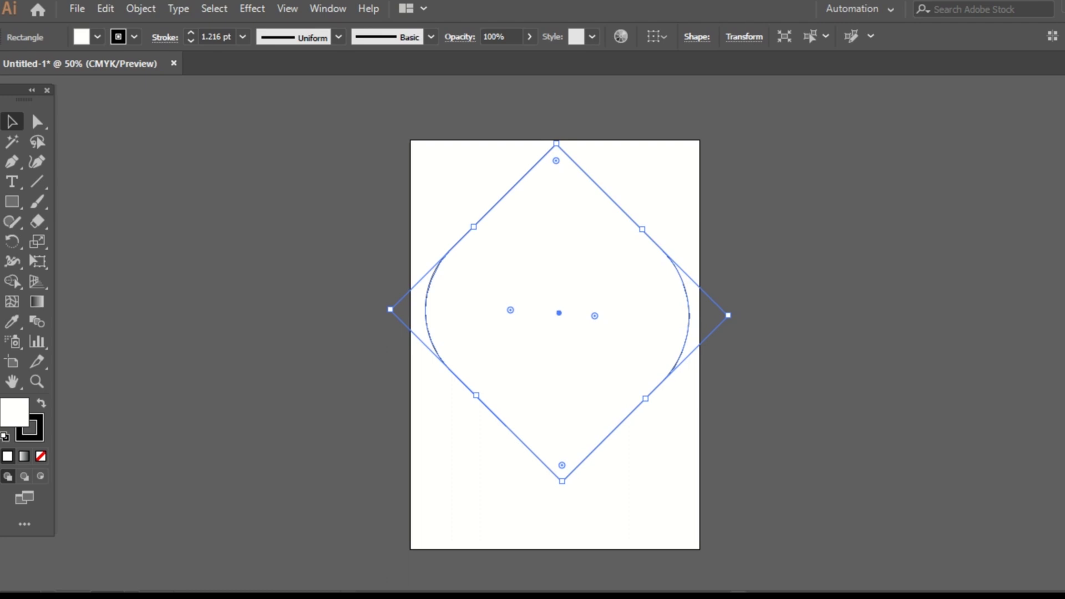
Step: Set the rounded rectangle's rotation angle to 360° and delete the shape from the artboard
left_click(744, 37)
left_click_drag(632, 108, 617, 107)
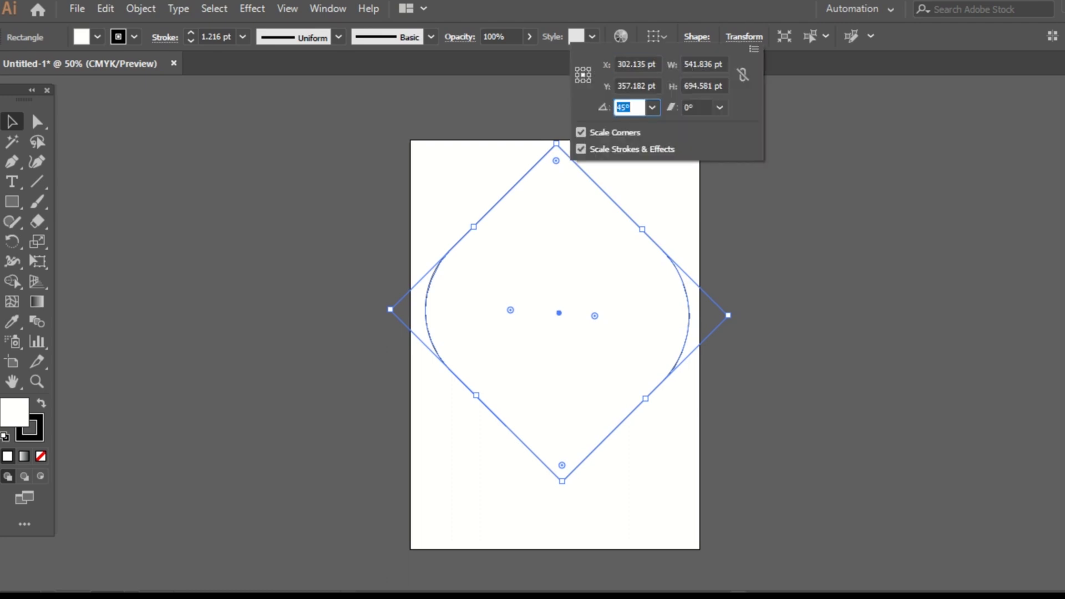
type("360")
key("Return")
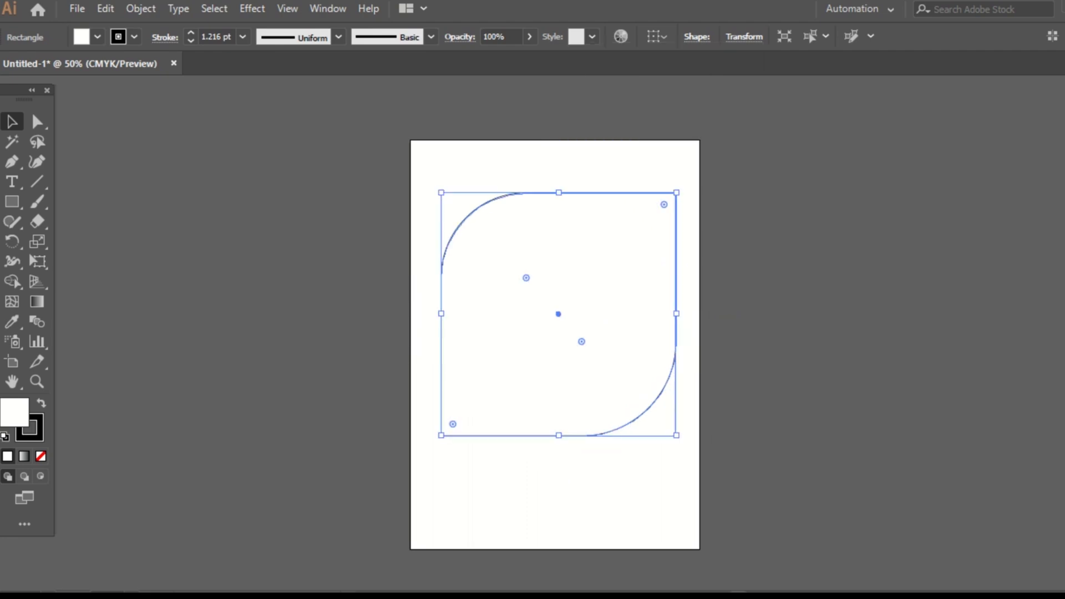
key("Delete")
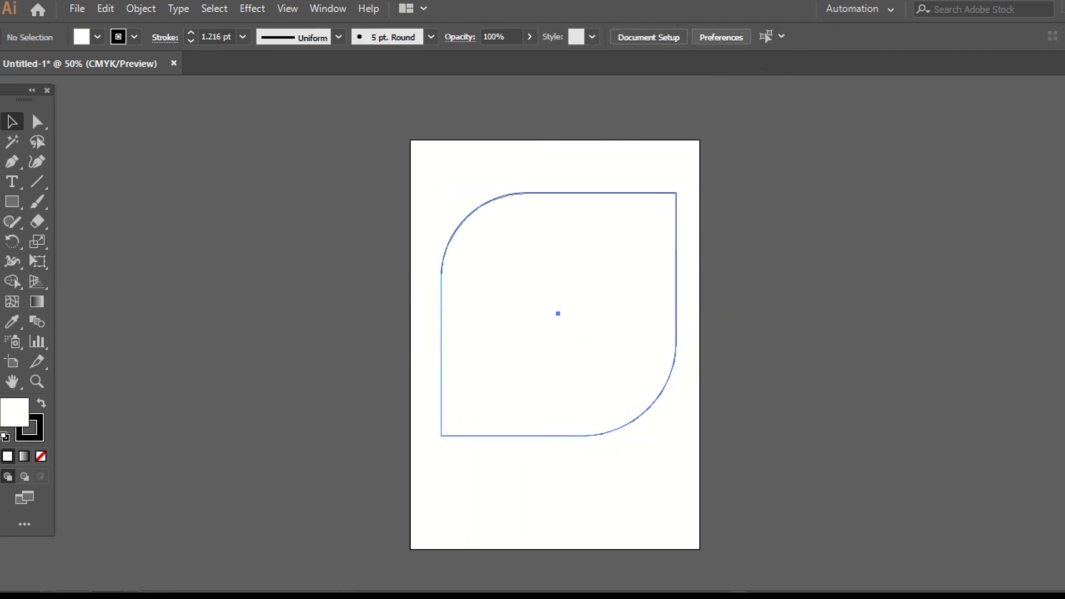
Step: Draw a square about 429 pt wide outward from its centre with the Rectangle Tool, and delete it
left_click(11, 202)
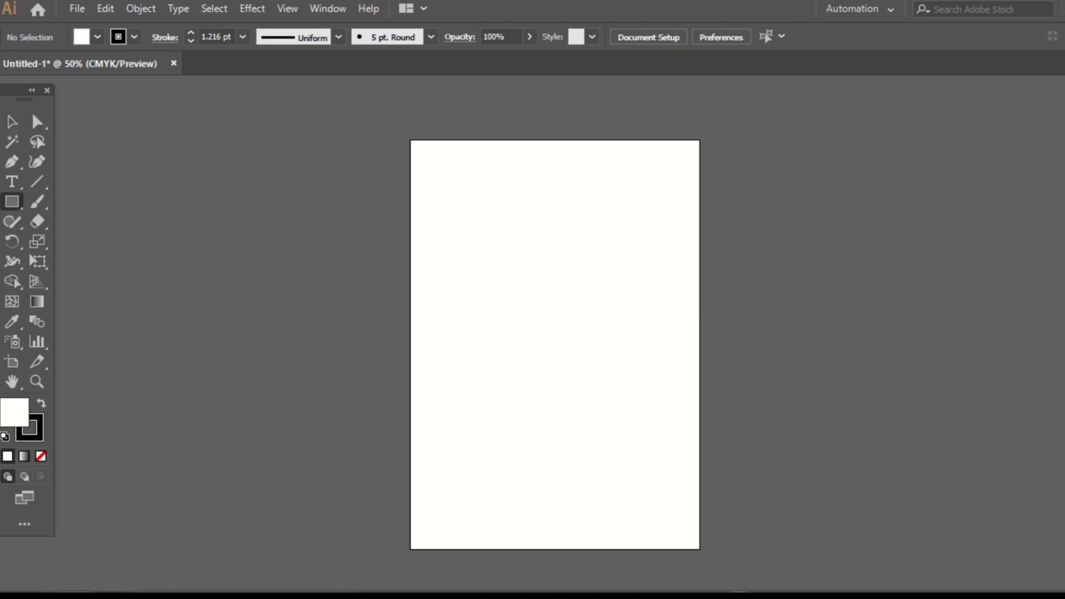
left_click(95, 202)
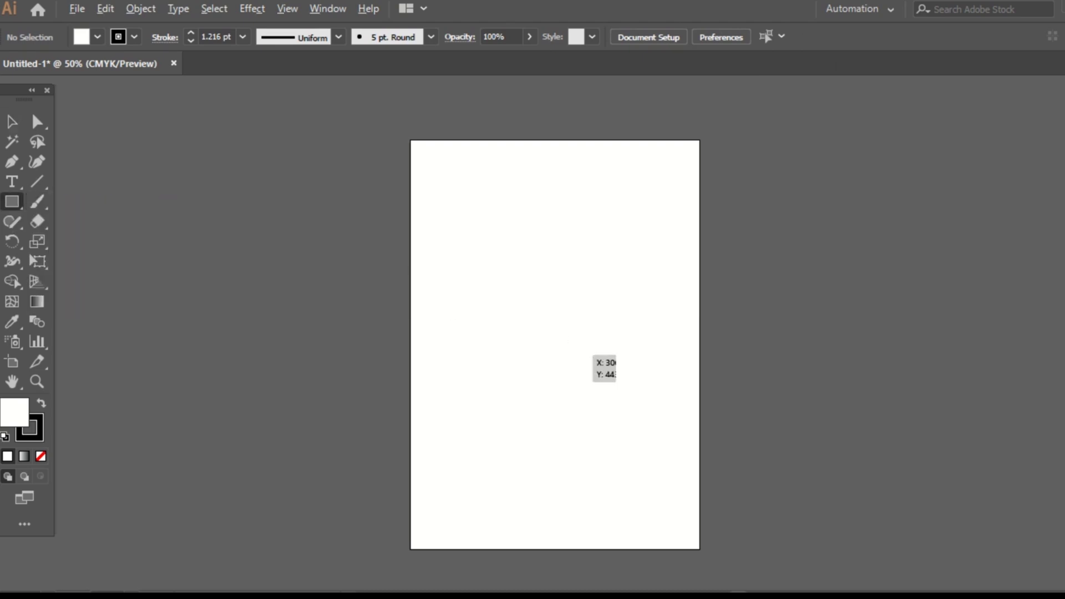
left_click_drag(562, 317, 666, 421)
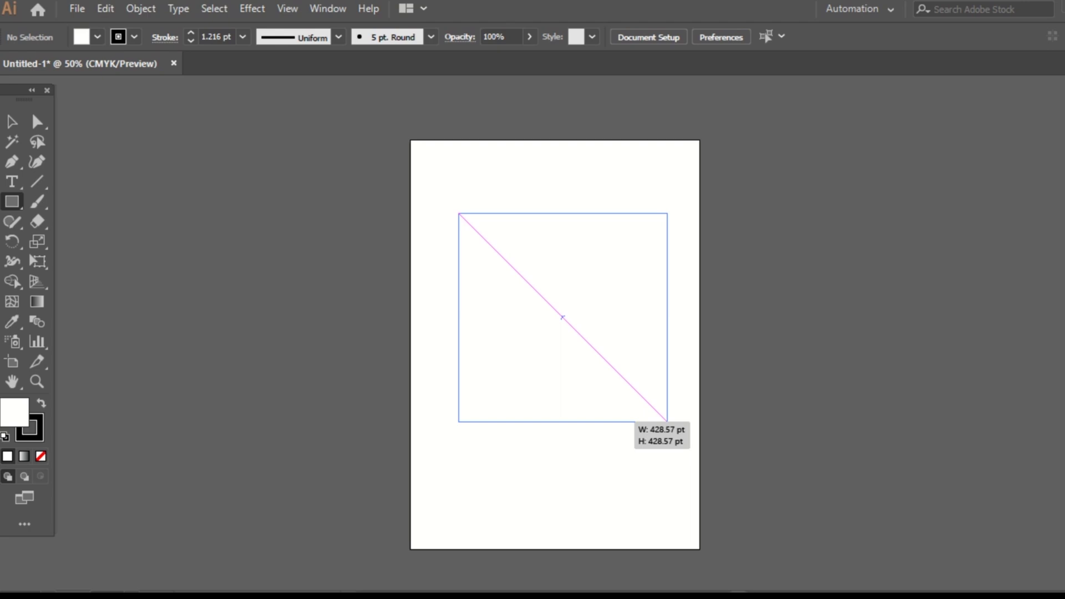
left_click_drag(667, 421, 666, 421)
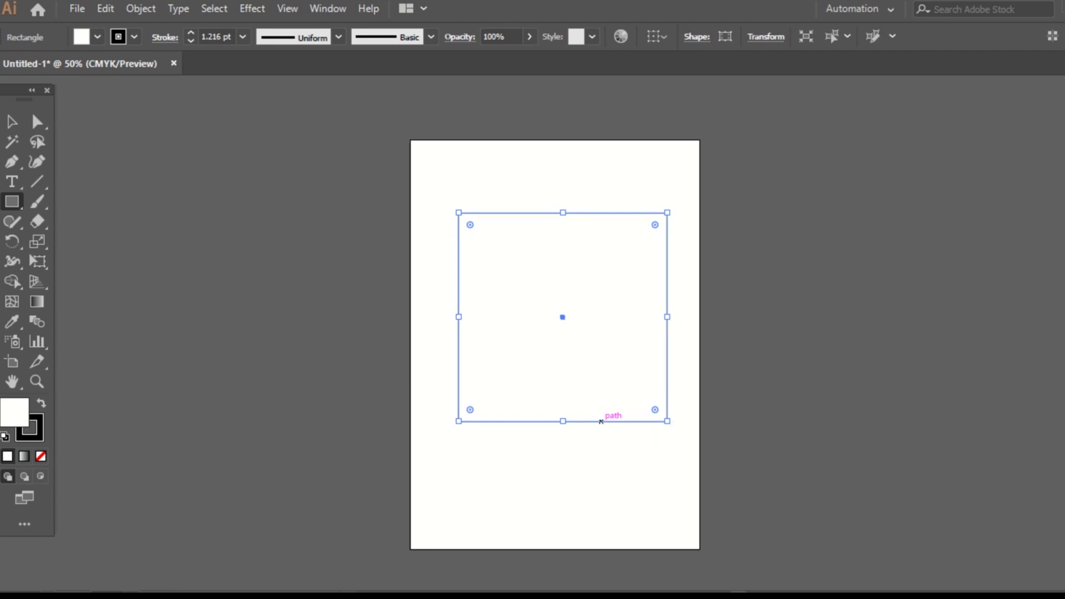
key("Delete")
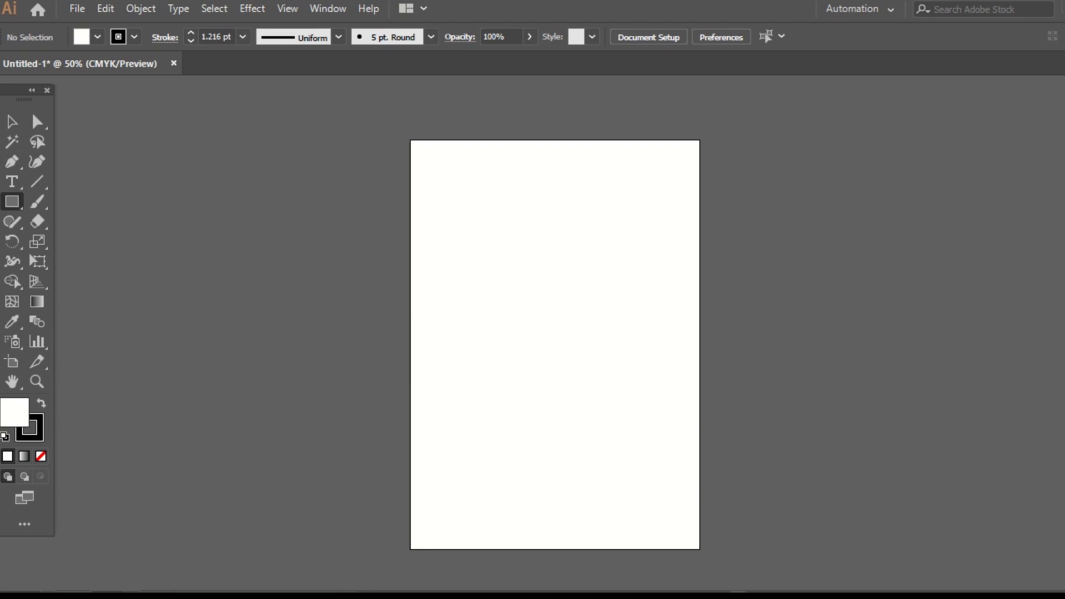
Step: Draw a free-proportioned rectangle about 423 pt wide and 435 pt high, and delete it
left_click_drag(438, 221, 645, 433)
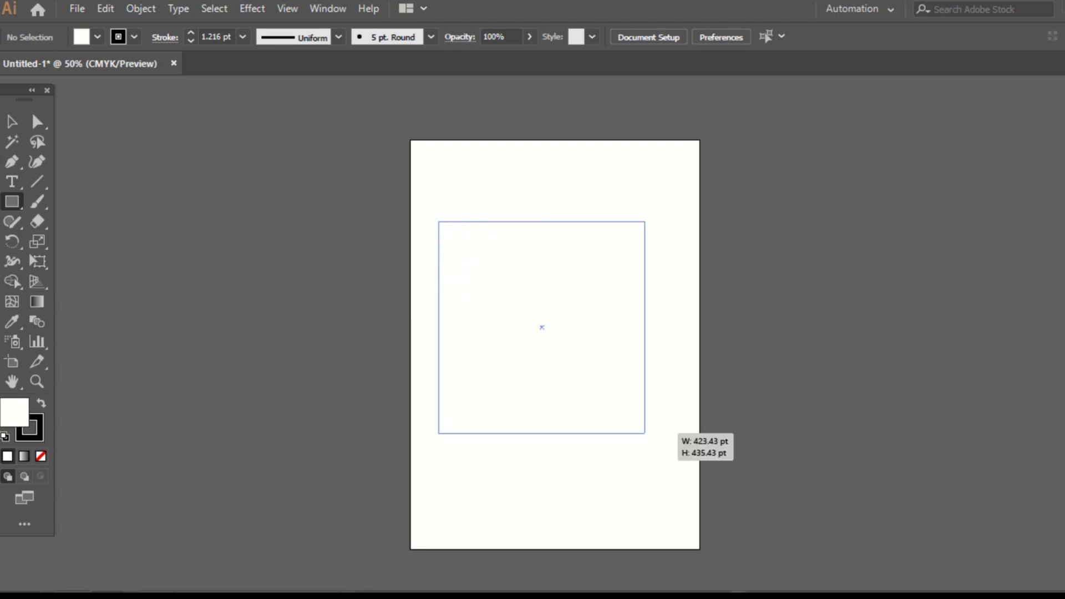
left_click_drag(645, 433, 644, 433)
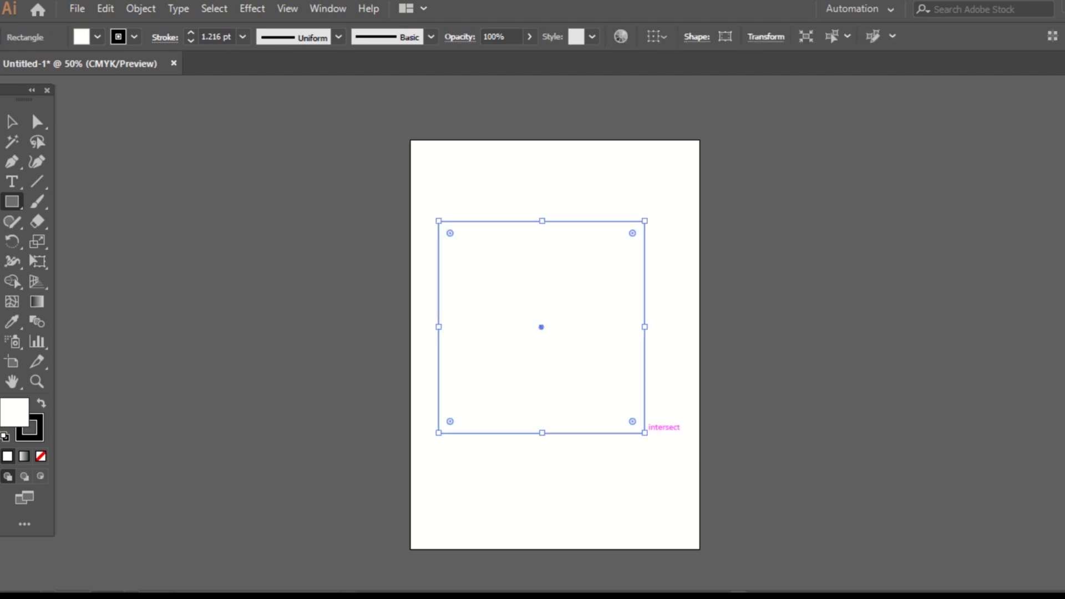
key("Delete")
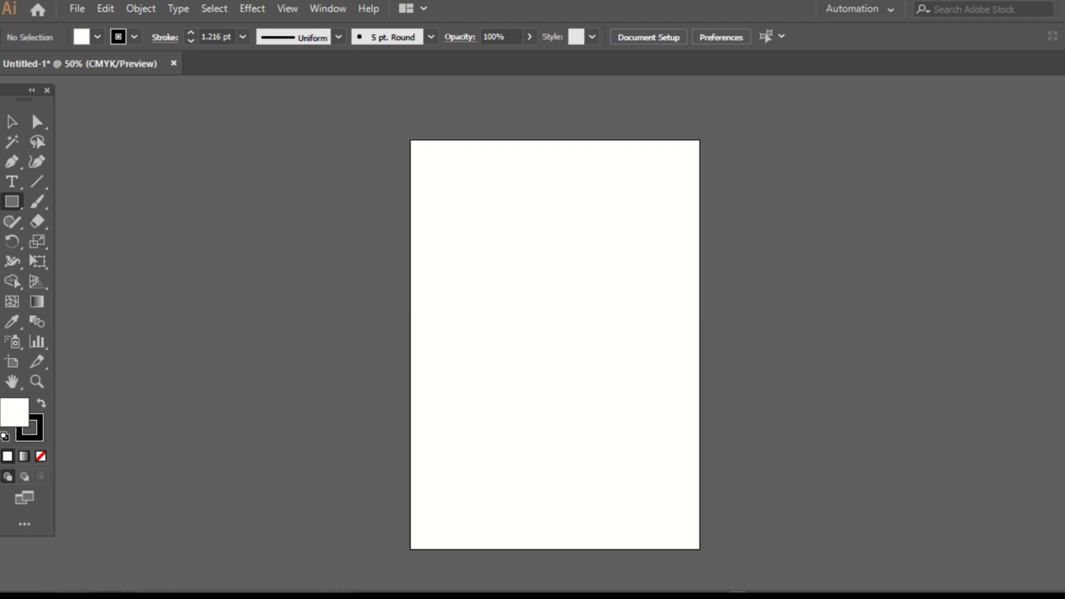
Step: Draw a square outward from its centre near the middle of the artboard with the Rectangle Tool
right_click(12, 202)
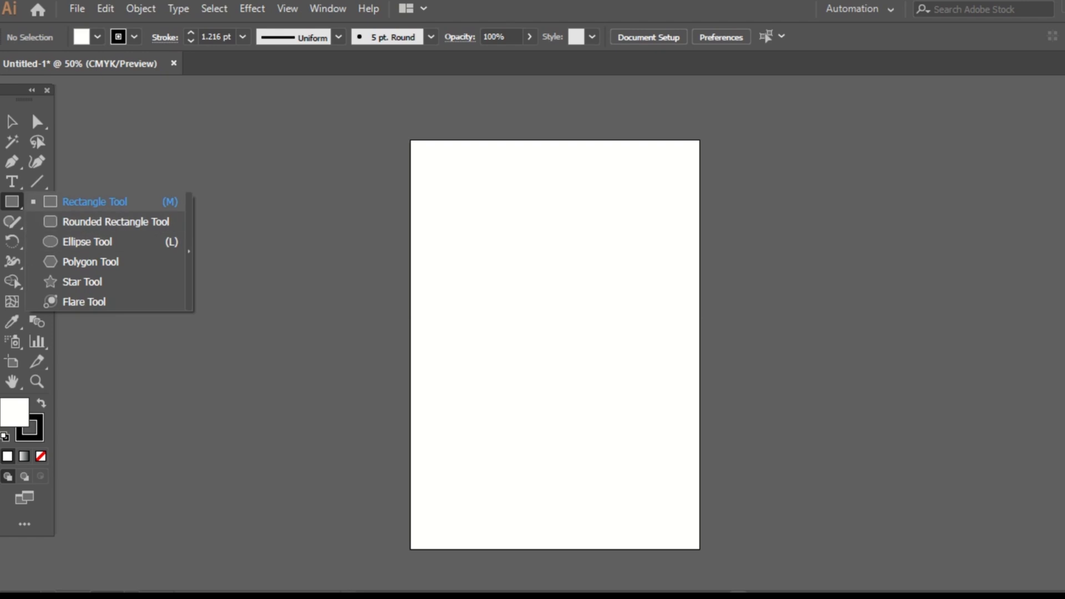
left_click(84, 201)
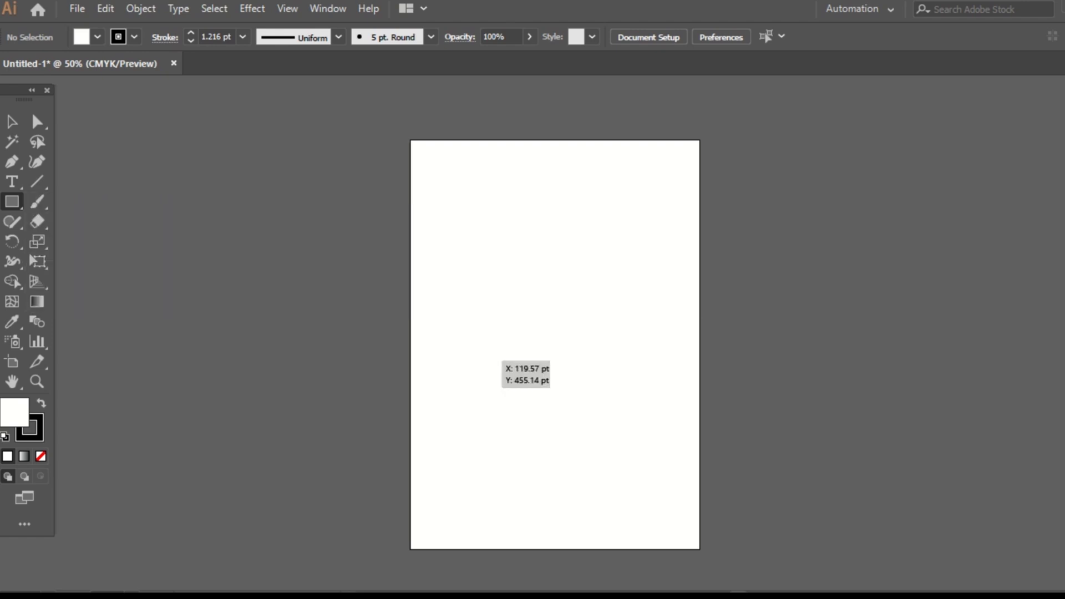
left_click_drag(554, 322, 654, 419)
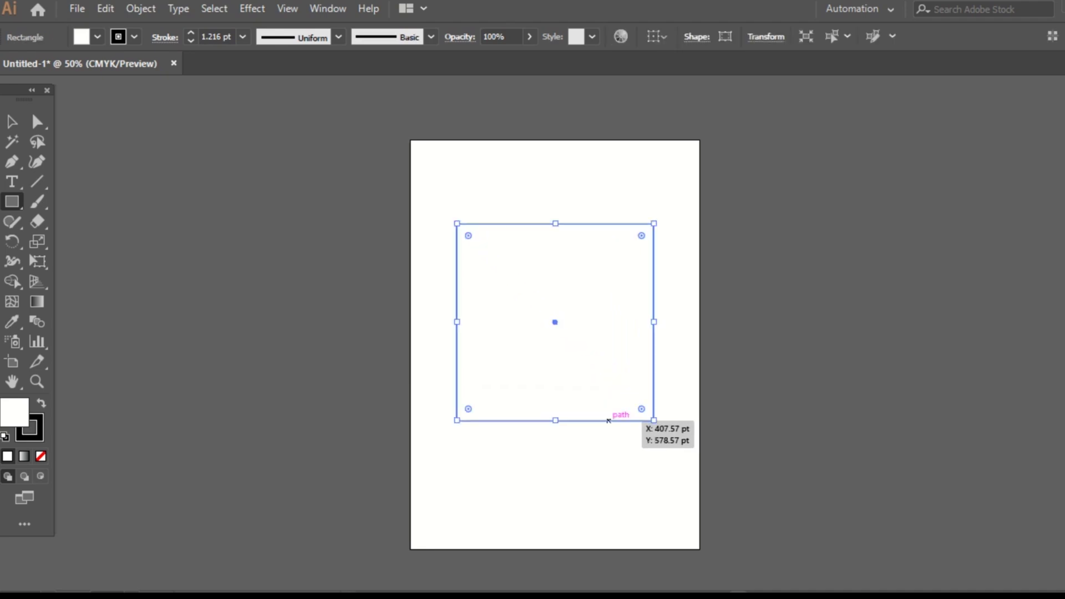
Step: Compare the Selection Tool with the Direct Selection Tool on the square, leaving the Direct Selection Tool active
left_click(37, 121)
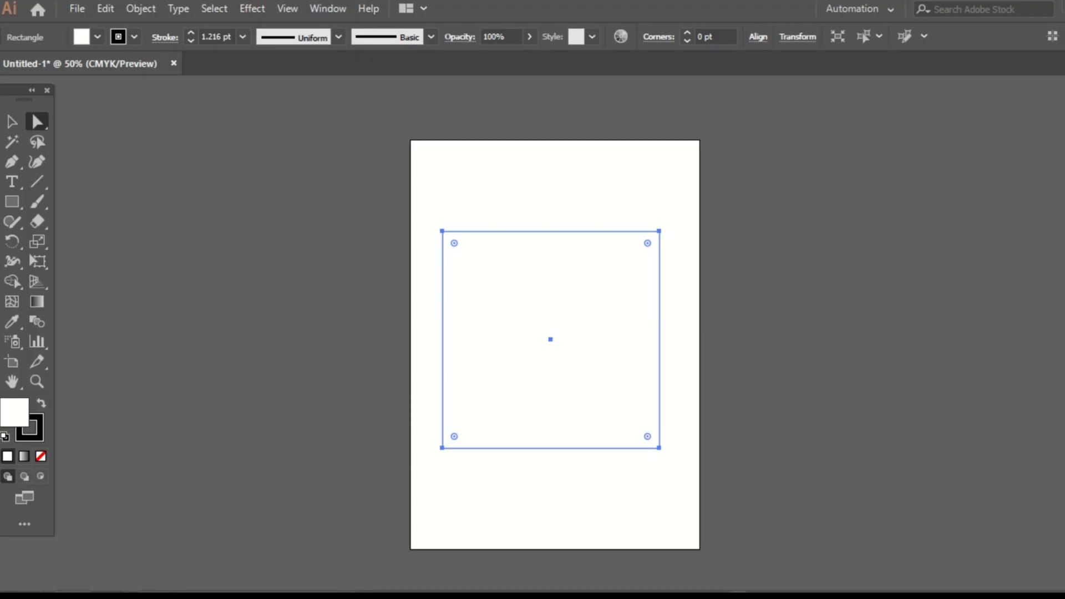
key("v")
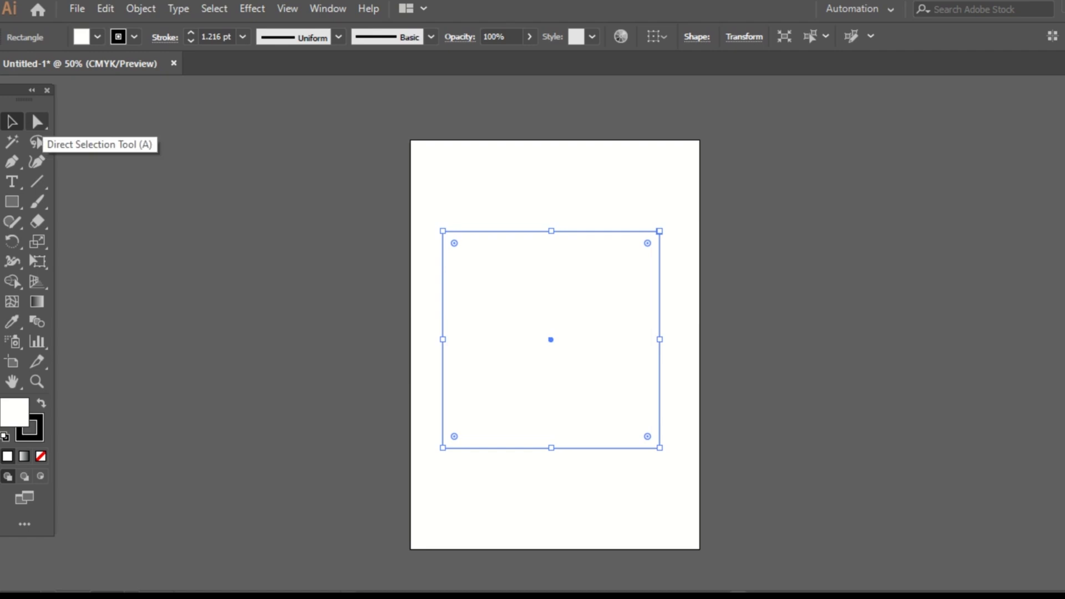
left_click(38, 122)
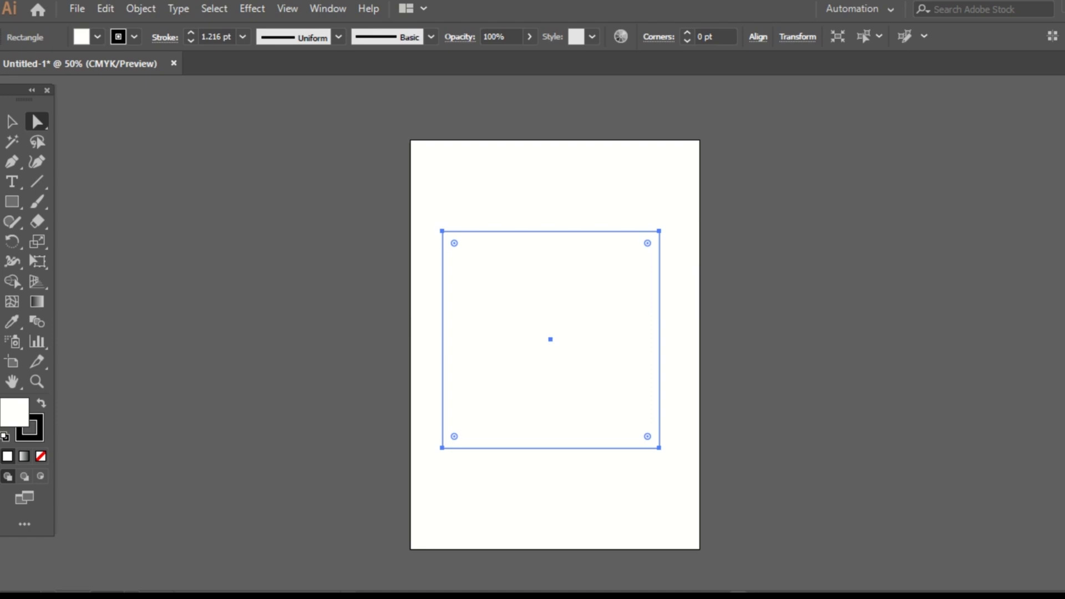
left_click(37, 122)
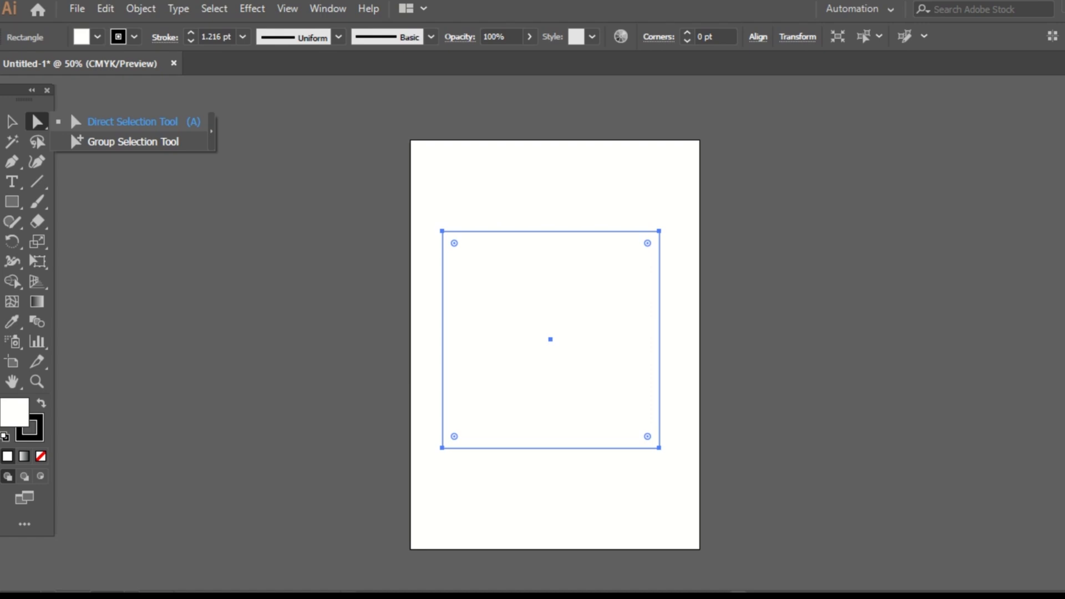
left_click(71, 112)
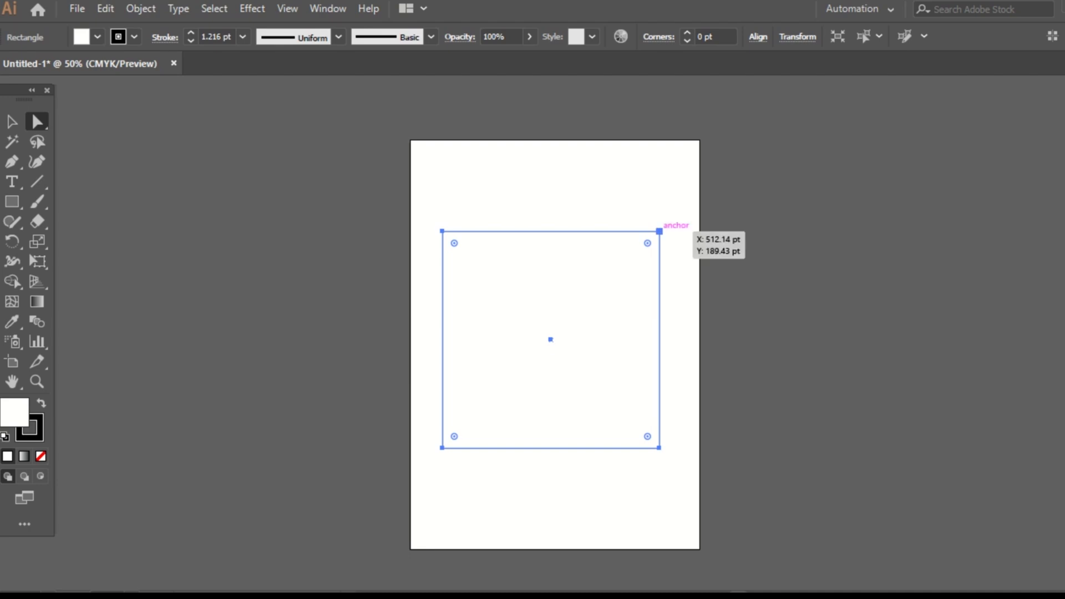
Step: Move the square's upper-right corner anchor straight up to about Y 123 pt with the Direct Selection Tool
left_click(659, 231)
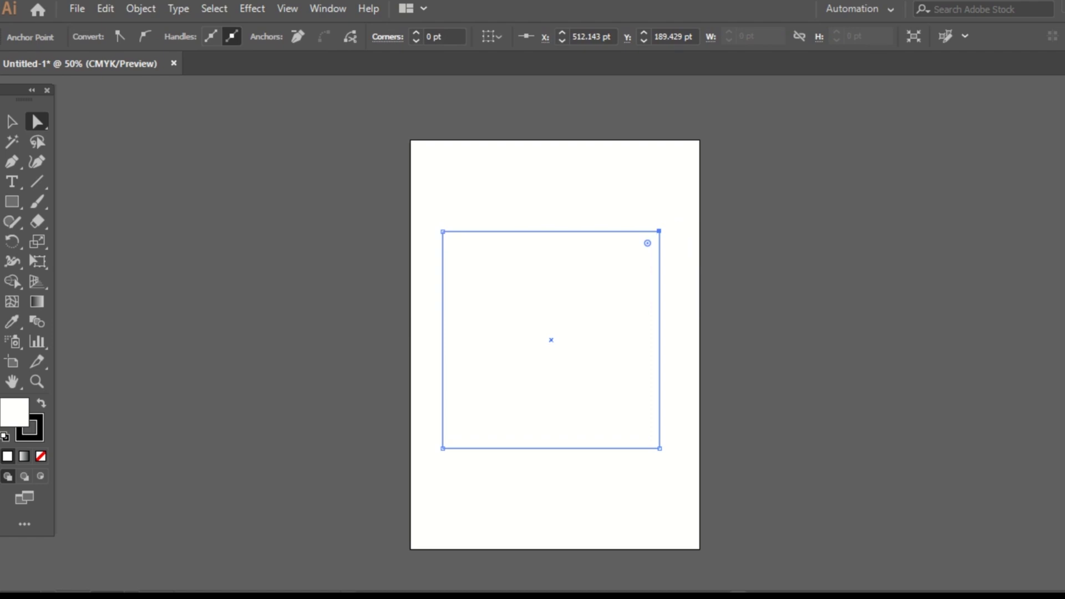
left_click_drag(658, 230, 463, 431)
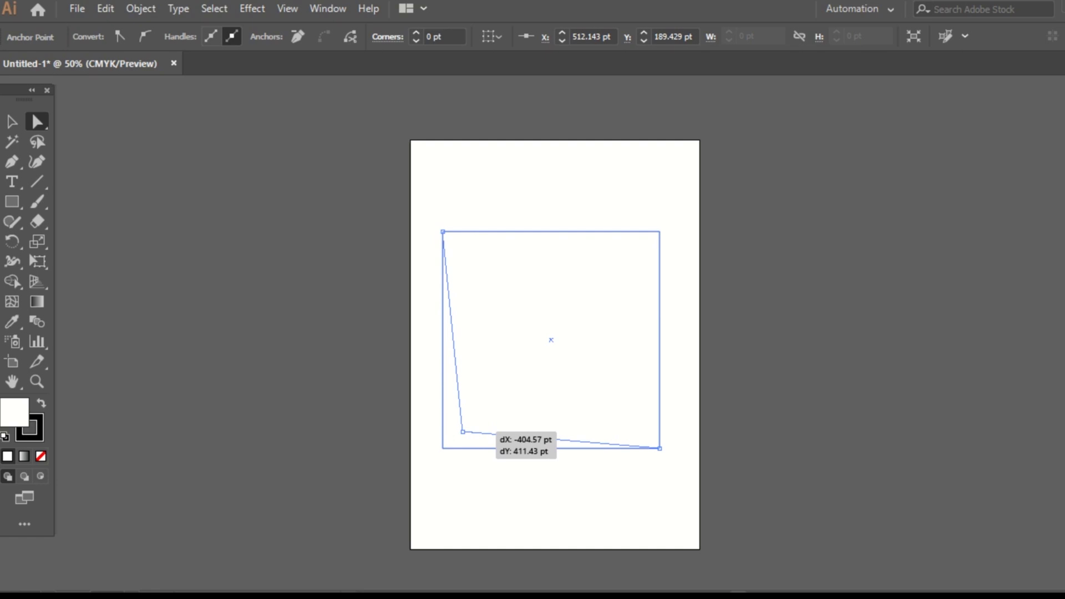
left_click_drag(464, 431, 658, 198)
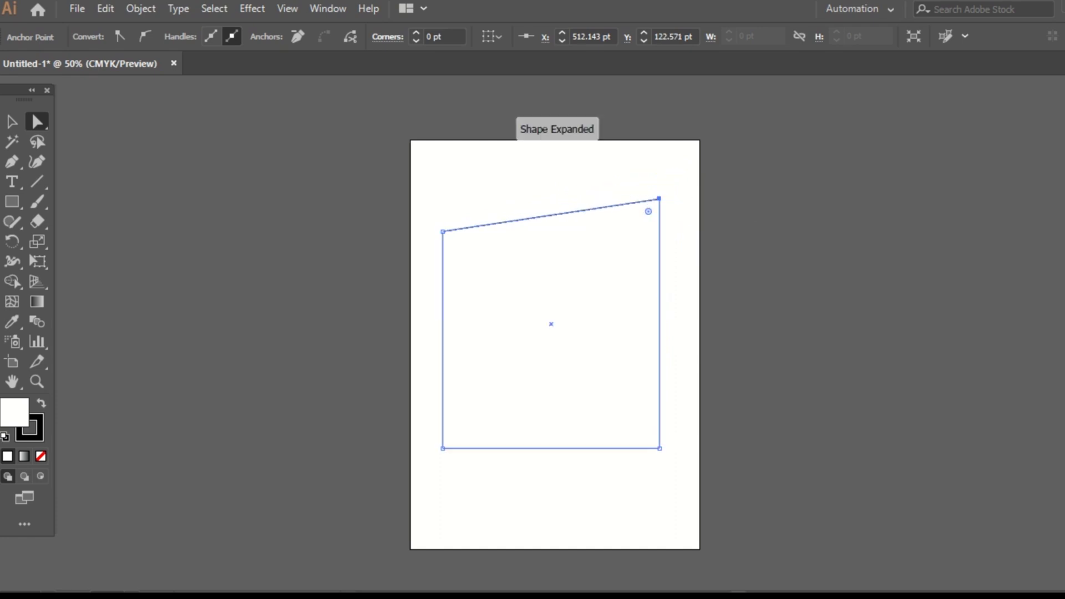
Step: Reshape the path into a smaller irregular quadrilateral, moving its lower-left anchor to about X 195, Y 291 pt and lower-right to about X 352, Y 225 pt
left_click_drag(442, 231, 477, 165)
left_click_drag(659, 198, 582, 189)
left_click_drag(659, 448, 580, 316)
left_click_drag(442, 448, 504, 280)
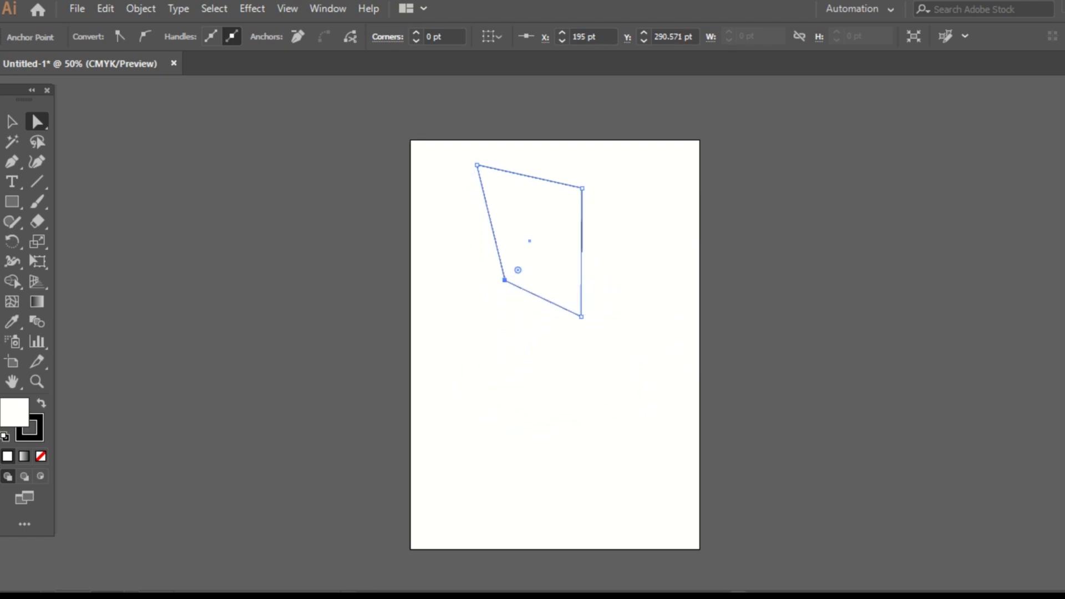
left_click_drag(580, 316, 581, 248)
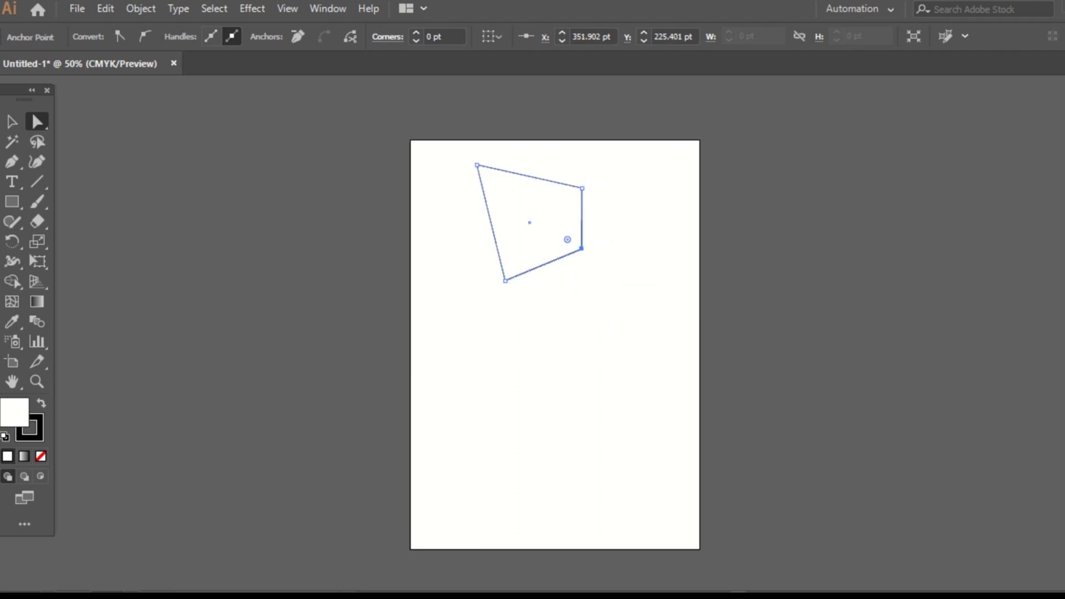
Step: Draw a tall ellipse below the quadrilateral with the Ellipse Tool, and deselect it
left_click(11, 202)
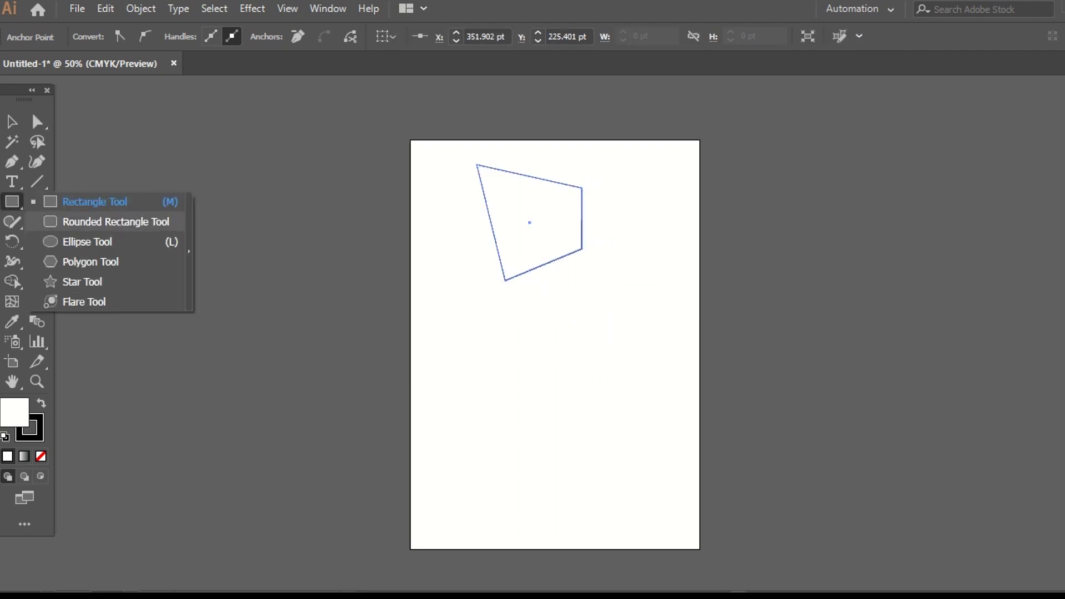
left_click(87, 241)
left_click_drag(495, 336, 617, 495)
key("Delete")
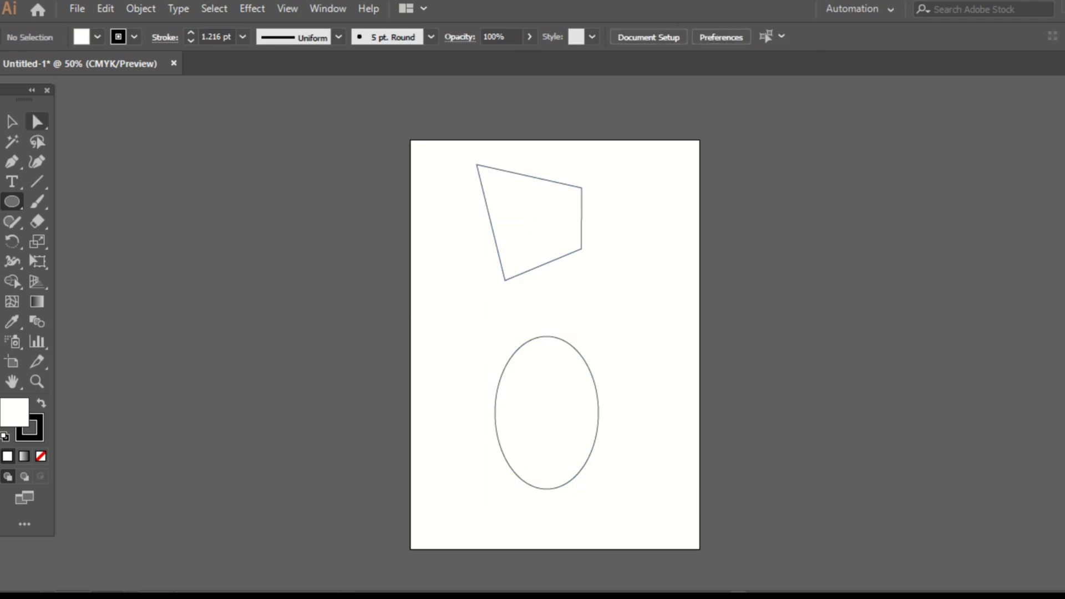
Step: With the Direct Selection Tool, move the ellipse's top anchor up to about Y 359 pt and its bottom anchor up to about Y 685 pt
left_click(12, 202)
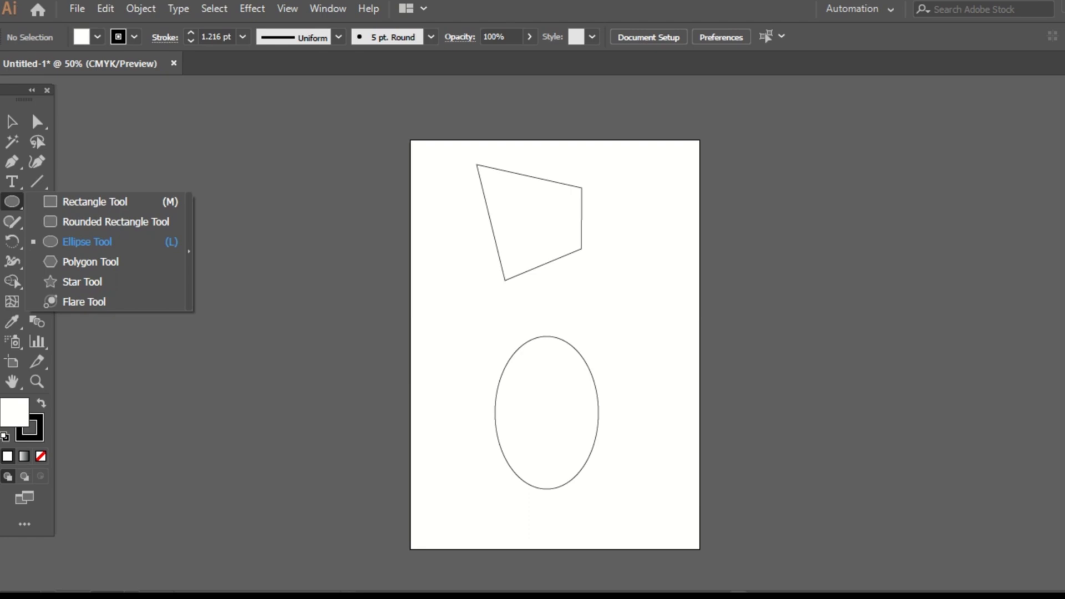
left_click(33, 117)
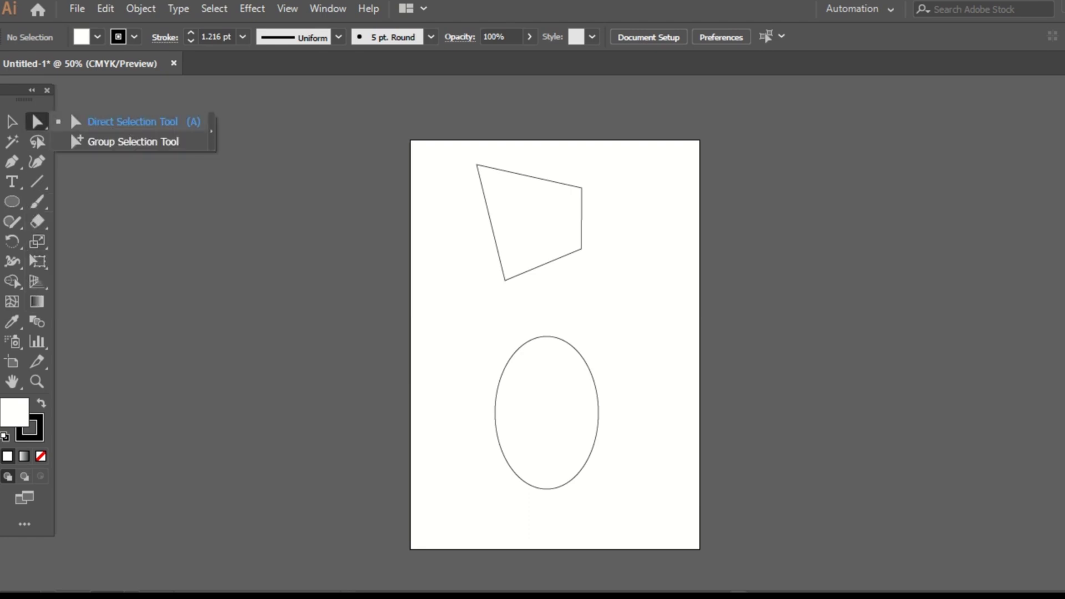
left_click(546, 336)
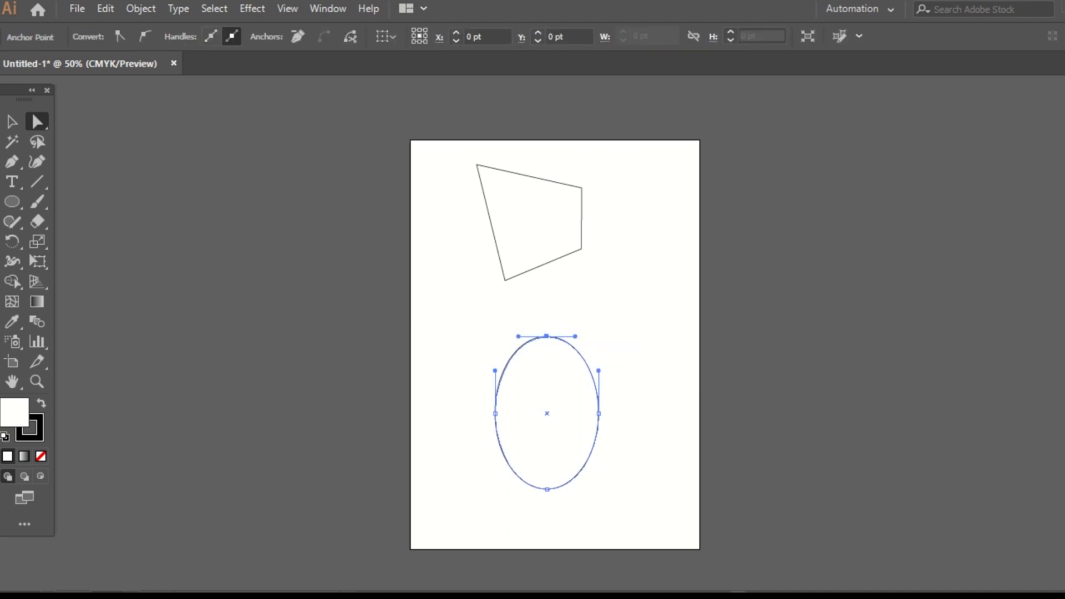
left_click_drag(547, 336, 546, 294)
left_click_drag(547, 489, 547, 472)
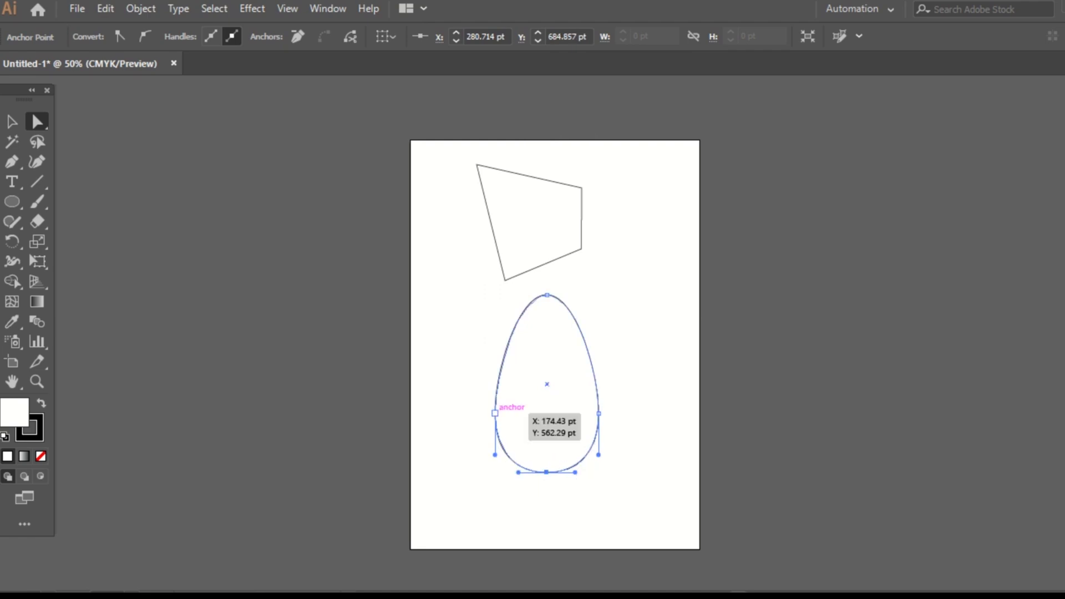
left_click_drag(547, 295, 546, 314)
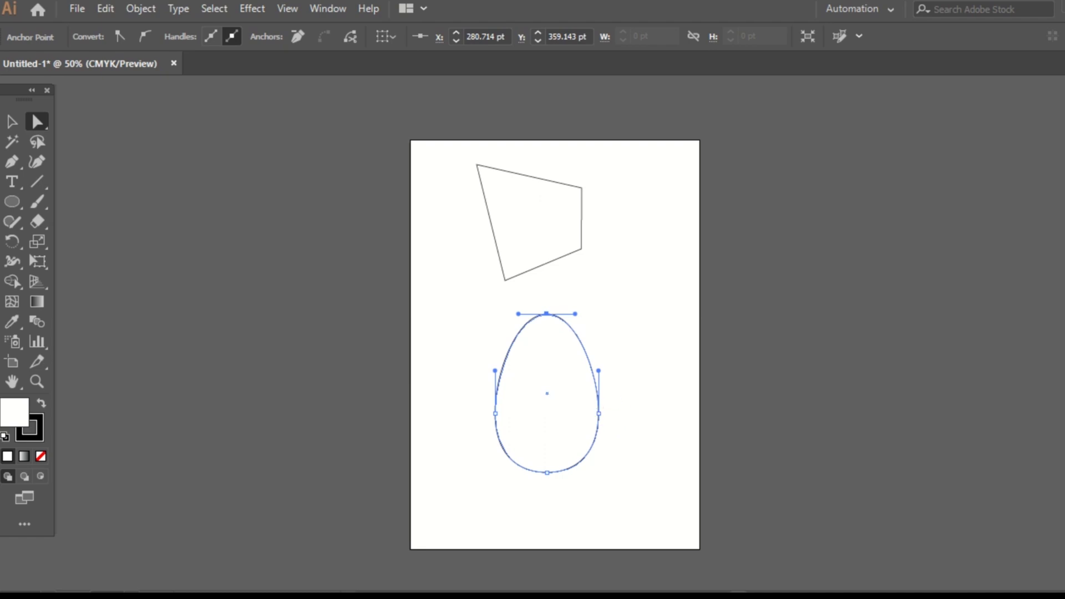
Step: Tilt the upper direction handles of the egg's two side anchors inward, and raise its top anchor to about Y 311 pt
mouse_move(599, 370)
left_mouse_down()
mouse_move(600, 454)
mouse_move(595, 369)
left_mouse_up()
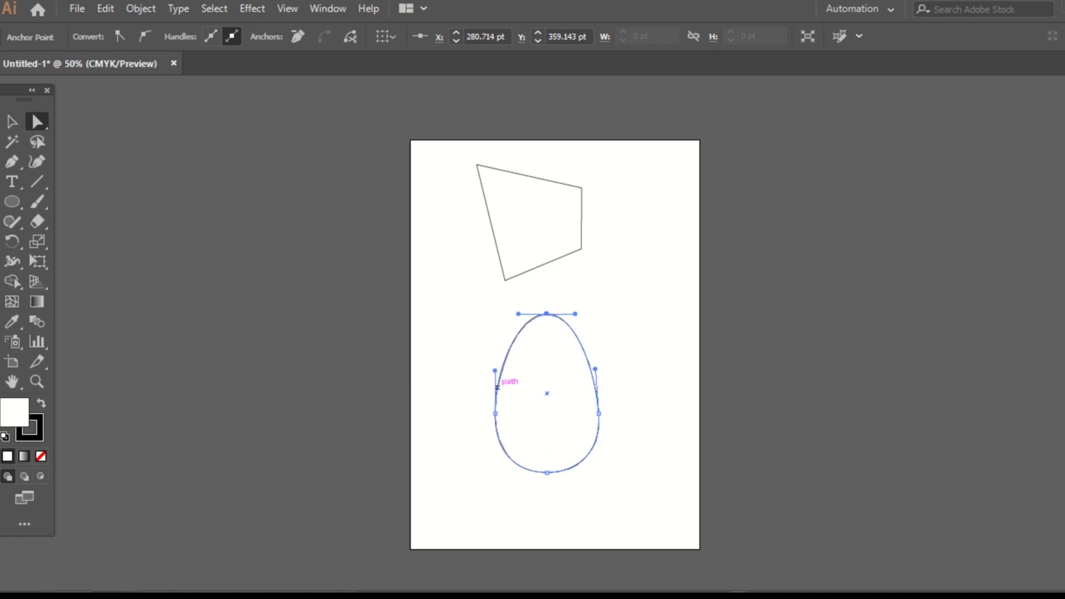
mouse_move(495, 371)
left_mouse_down()
mouse_move(488, 451)
mouse_move(502, 370)
left_mouse_up()
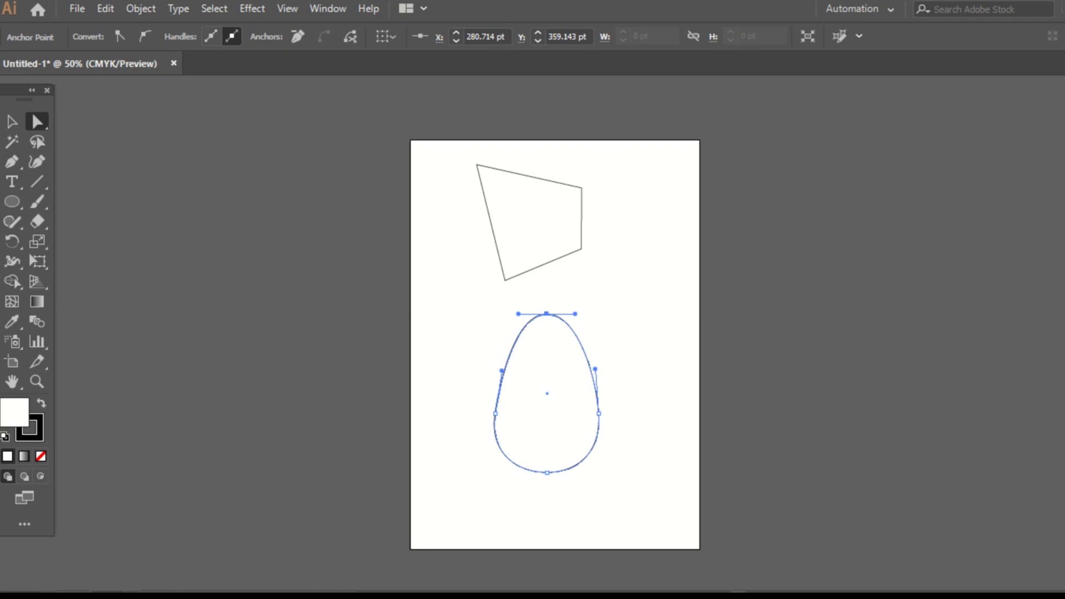
left_click(37, 122)
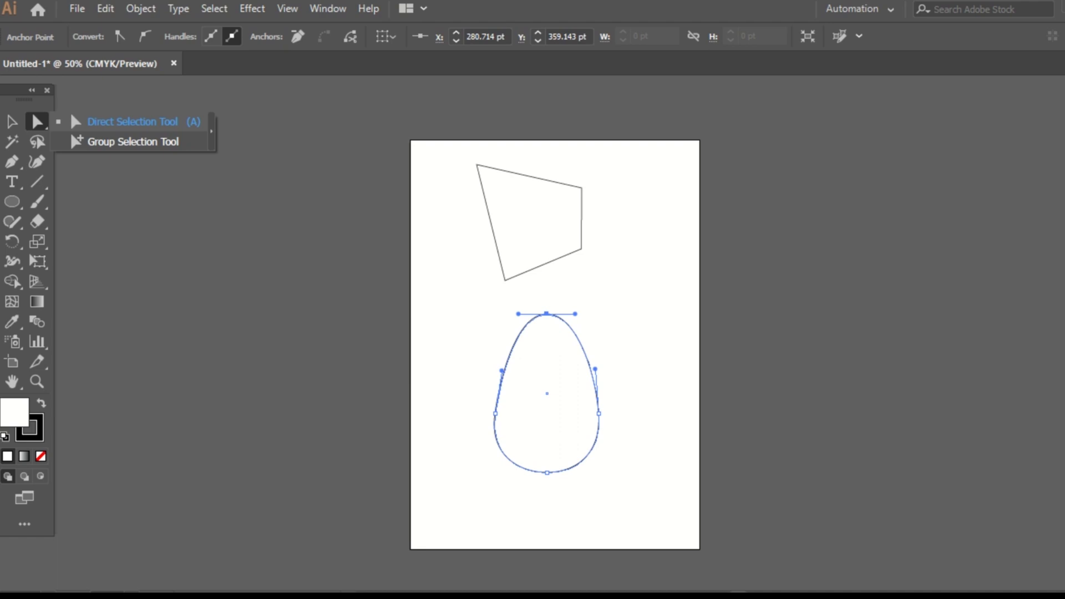
left_click(71, 112)
left_click_drag(546, 314, 547, 290)
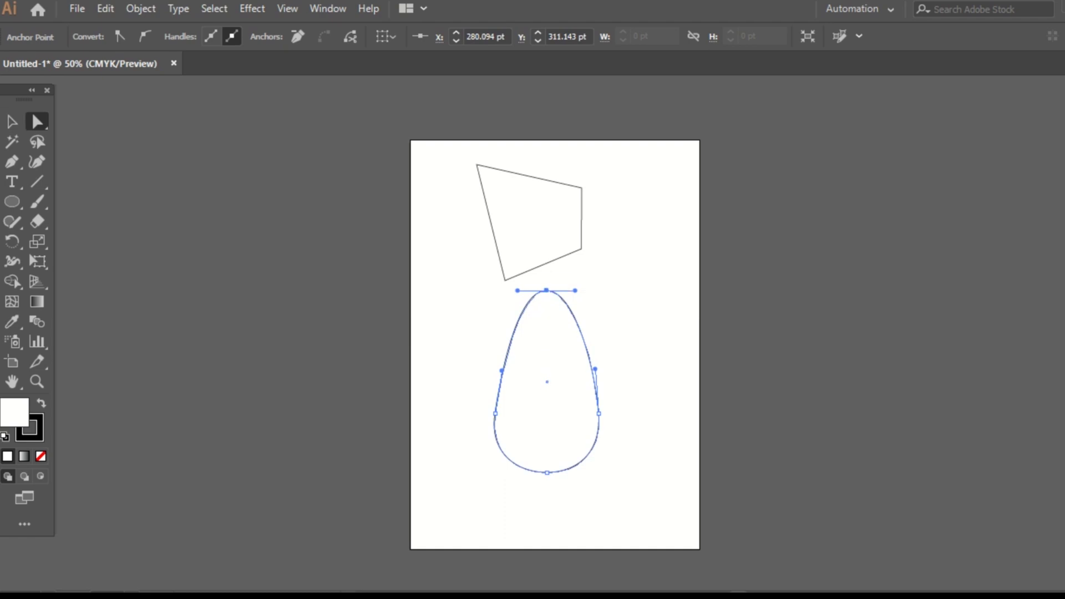
Step: Compare marquee-selecting both shapes with the Direct Selection Tool and with the Selection Tool, clearing the selection each time
left_click_drag(424, 143, 664, 499)
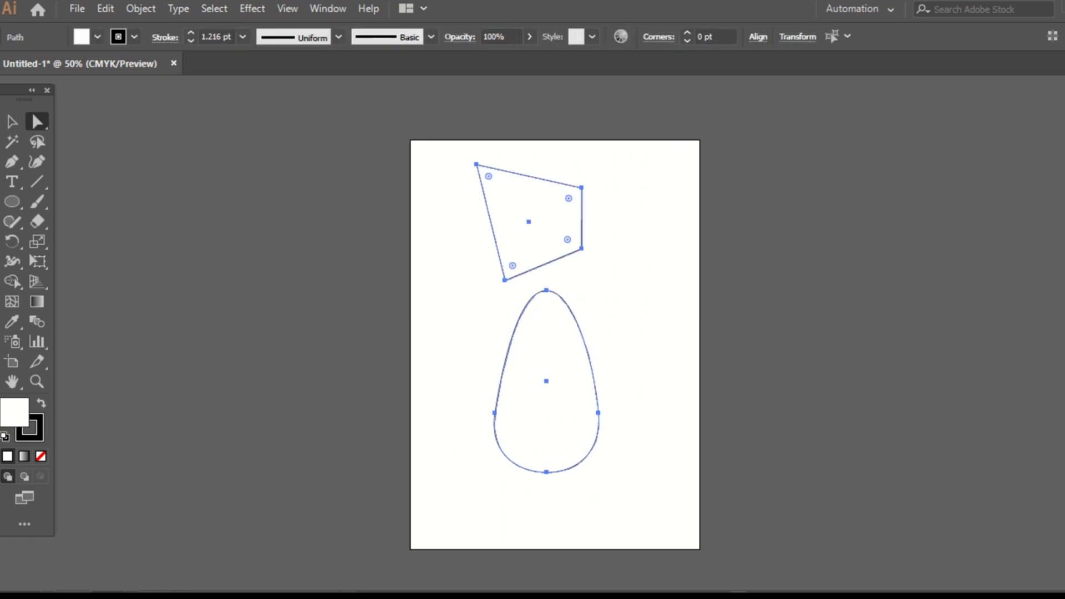
key("ctrl+shift+a")
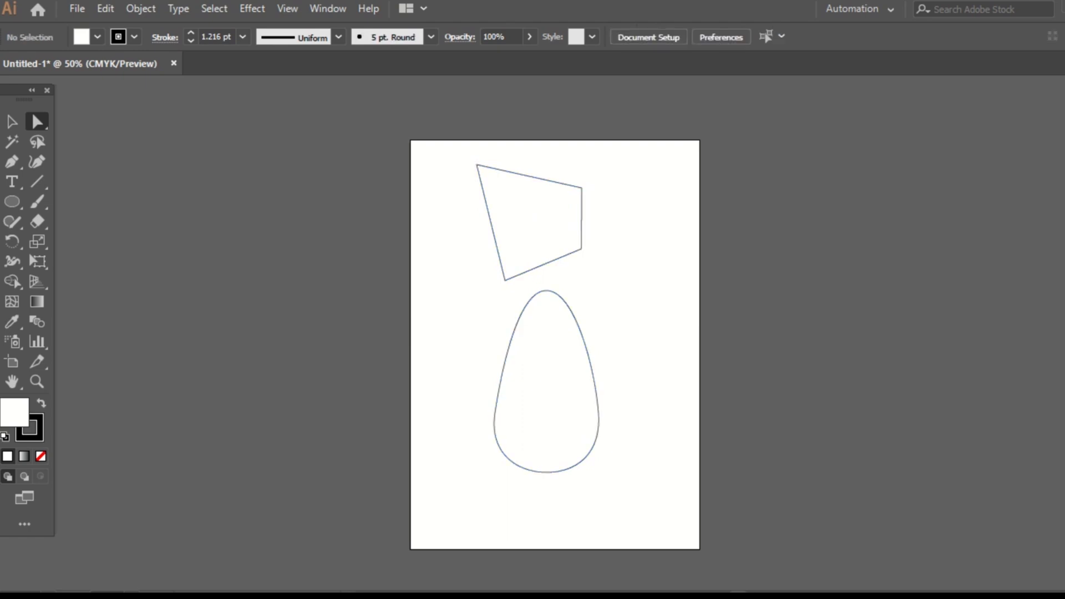
key("v")
left_click_drag(453, 148, 700, 529)
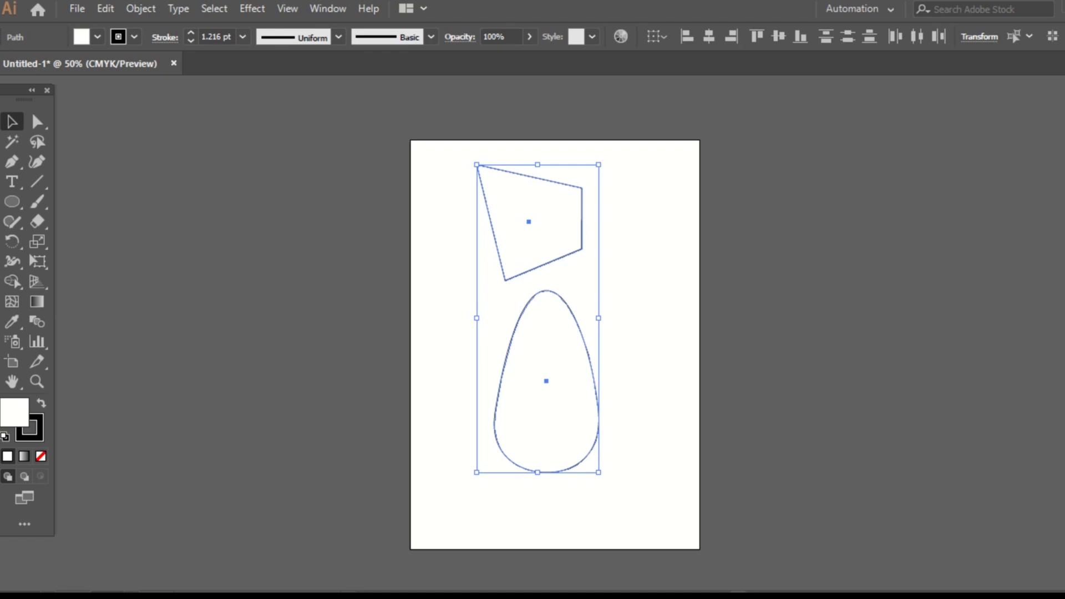
key("ctrl+shift+a")
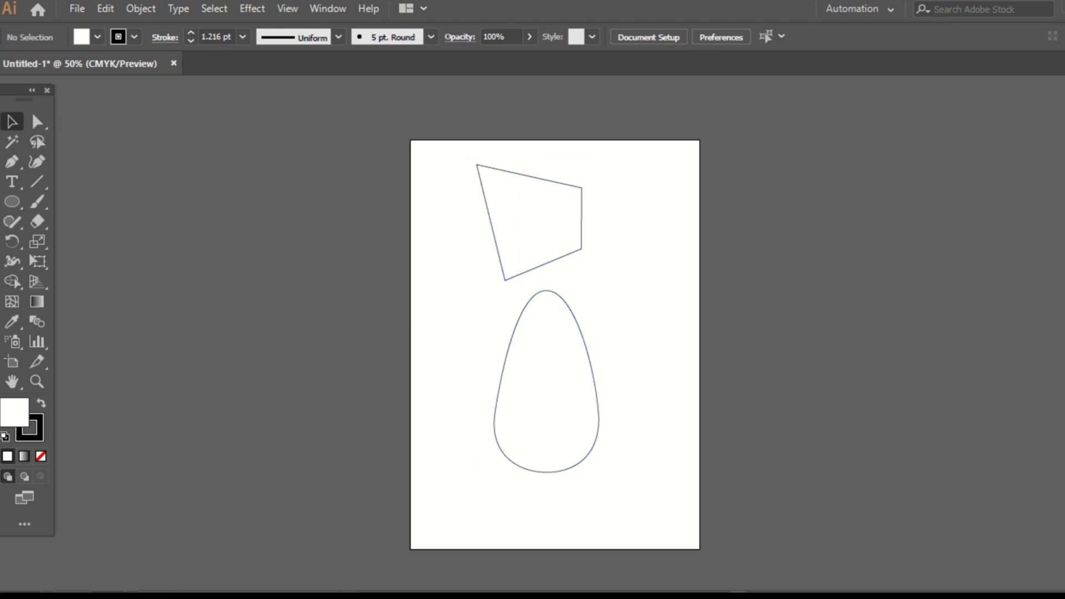
Step: Select all artwork on the artboard and delete it
key("ctrl+a")
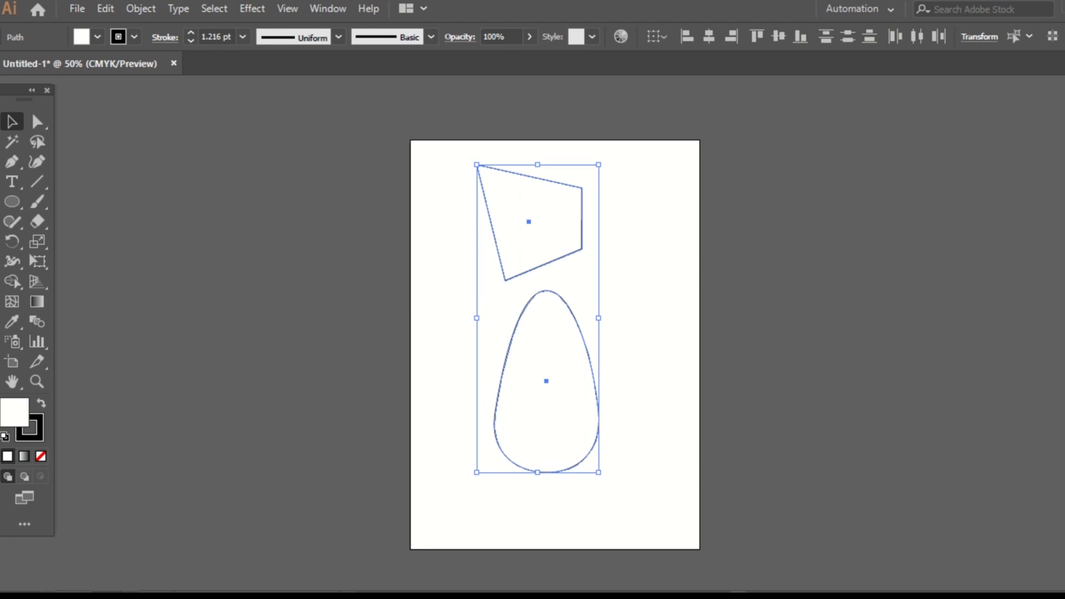
key("Delete")
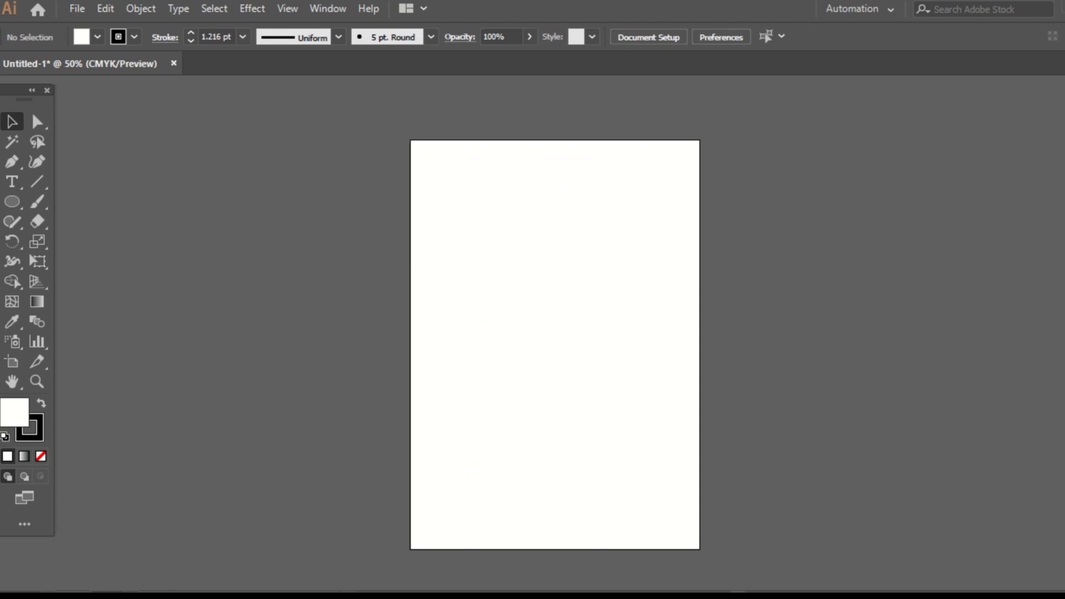
Step: Choose the Group Selection Tool, and scatter eleven rectangles of varied sizes across the artboard with the Rectangle Tool
left_click(37, 121)
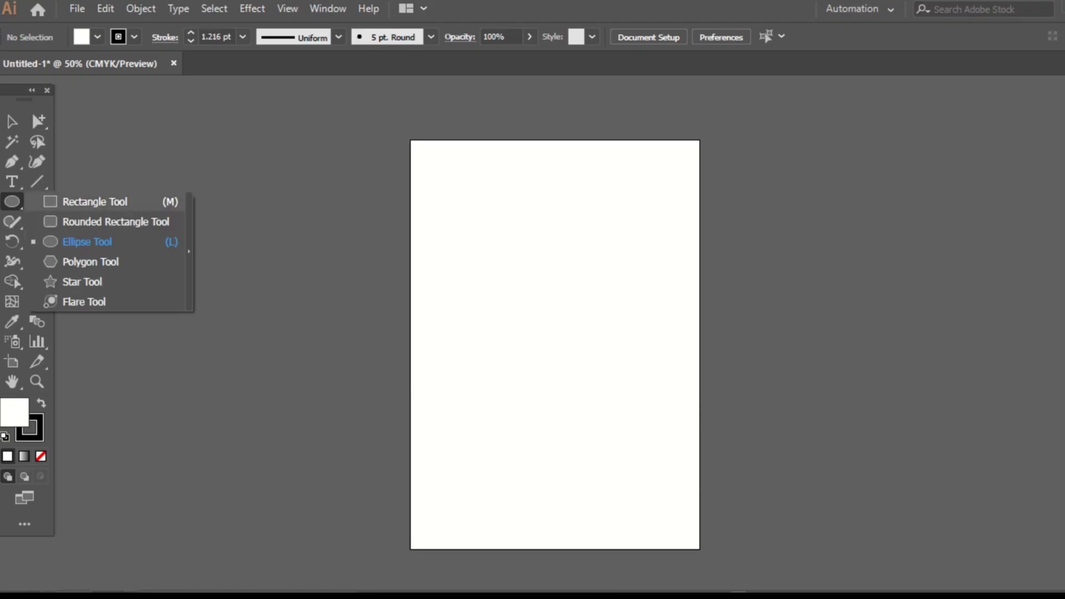
left_click(89, 199)
left_click_drag(427, 177, 454, 214)
left_click_drag(525, 188, 556, 218)
left_click_drag(613, 207, 635, 234)
left_click_drag(631, 322, 651, 346)
left_click_drag(622, 431, 641, 455)
left_click_drag(550, 492, 570, 503)
left_click_drag(475, 460, 506, 482)
left_click_drag(559, 278, 602, 369)
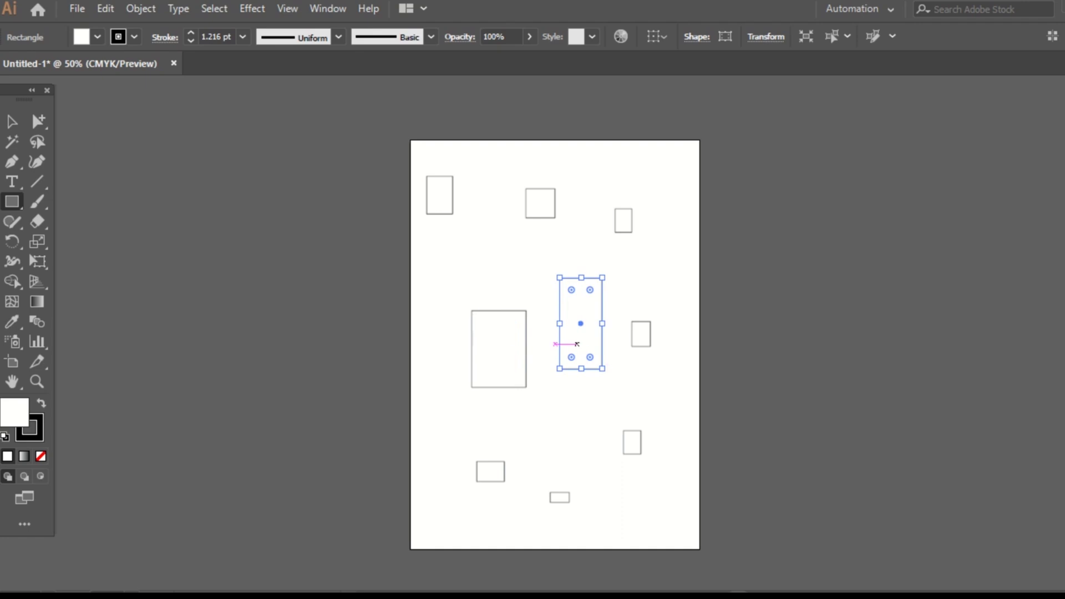
left_click_drag(440, 250, 458, 288)
left_click_drag(426, 381, 453, 434)
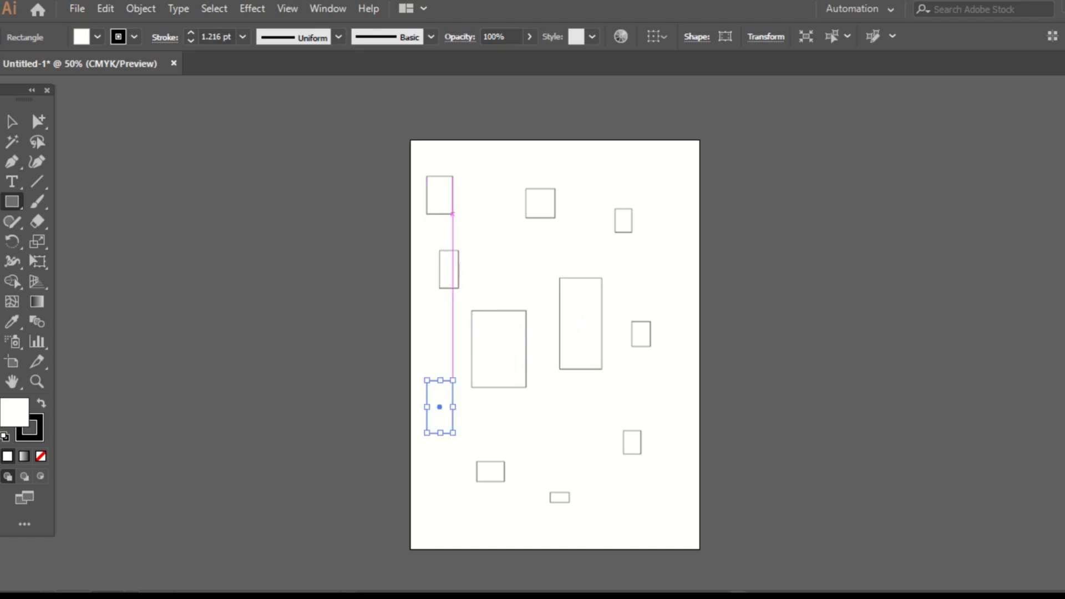
Step: Scatter eleven circles and ellipses of varied sizes between the rectangles with the Ellipse Tool
left_click(11, 202)
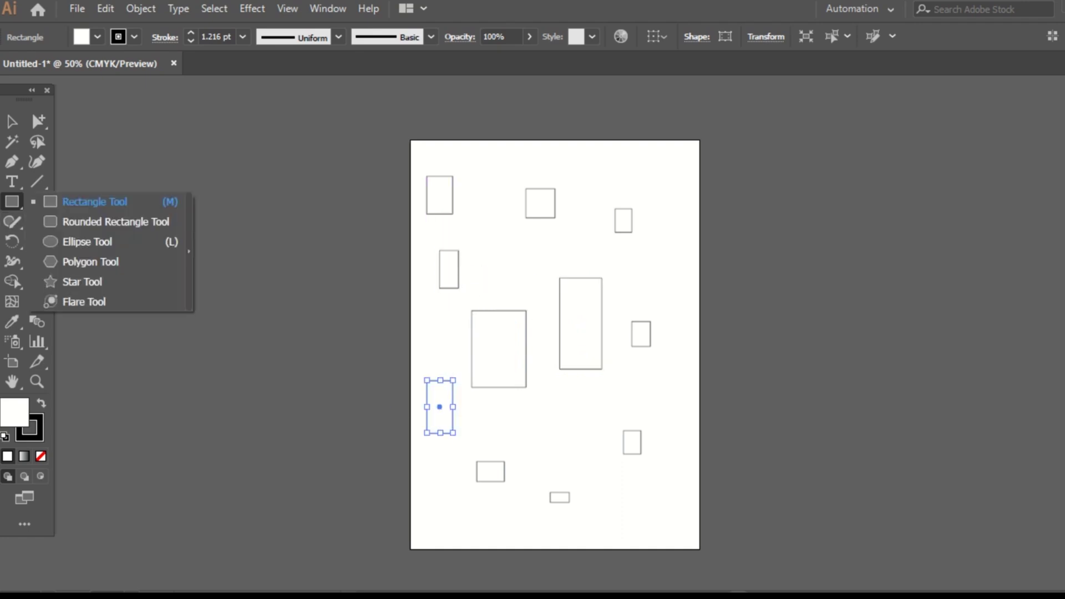
left_click(83, 240)
mouse_move(484, 241)
left_mouse_down()
mouse_move(510, 267)
mouse_move(576, 257)
mouse_move(655, 277)
left_mouse_up()
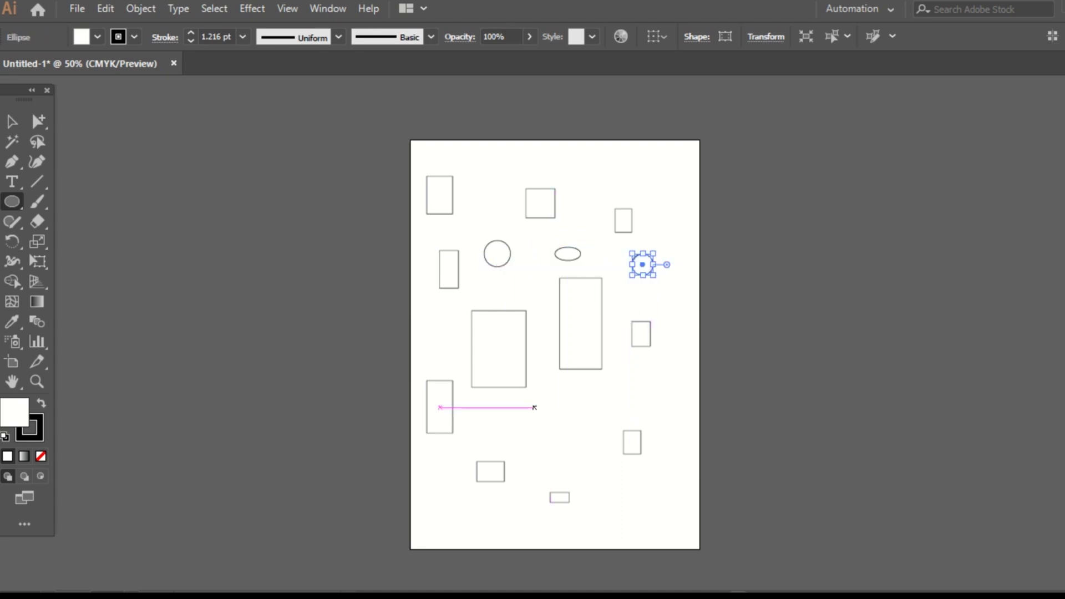
left_click_drag(533, 408, 546, 431)
mouse_move(585, 481)
left_mouse_down()
mouse_move(620, 517)
mouse_move(682, 522)
left_mouse_up()
left_click_drag(630, 379, 661, 401)
left_click_drag(568, 394, 591, 431)
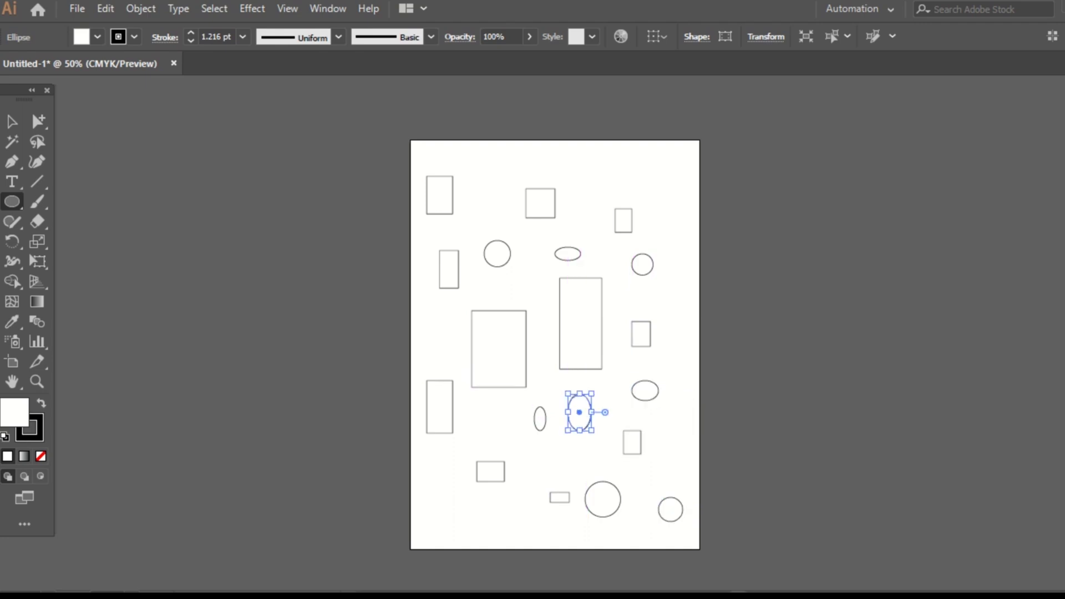
left_click_drag(470, 158, 491, 190)
left_click_drag(555, 151, 600, 195)
left_click_drag(641, 150, 670, 203)
Step: Select all the rectangles and ellipses on the artboard and group them
key("v")
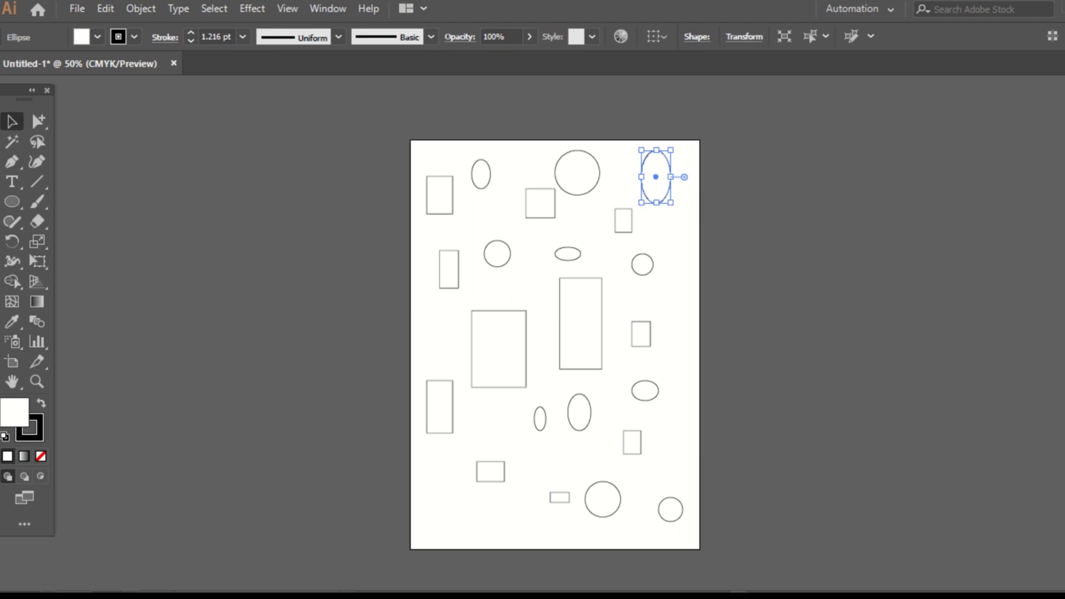
key("ctrl+shift+a")
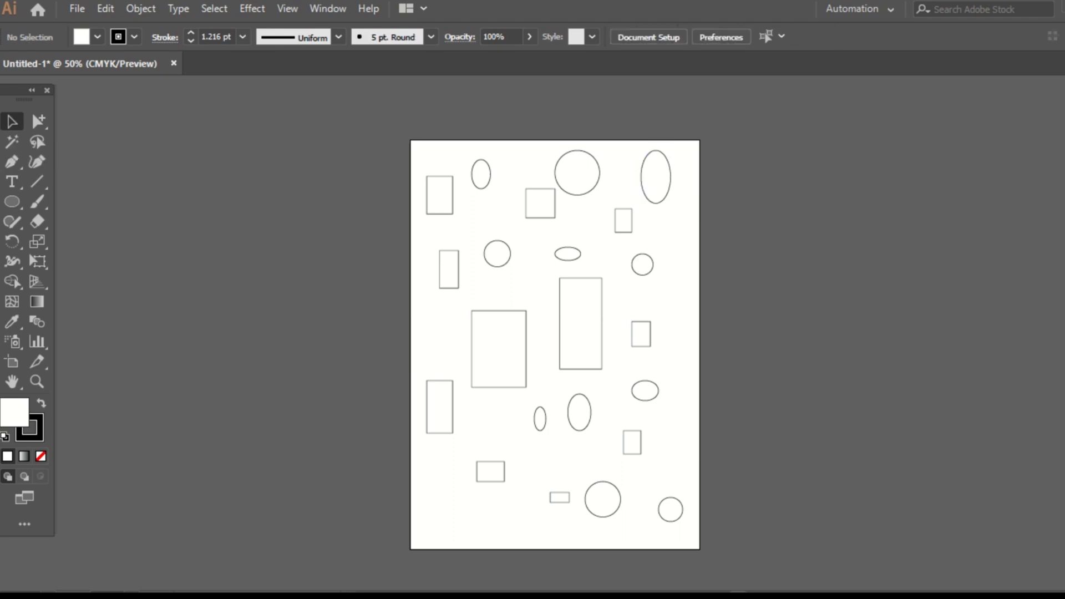
key("ctrl+a")
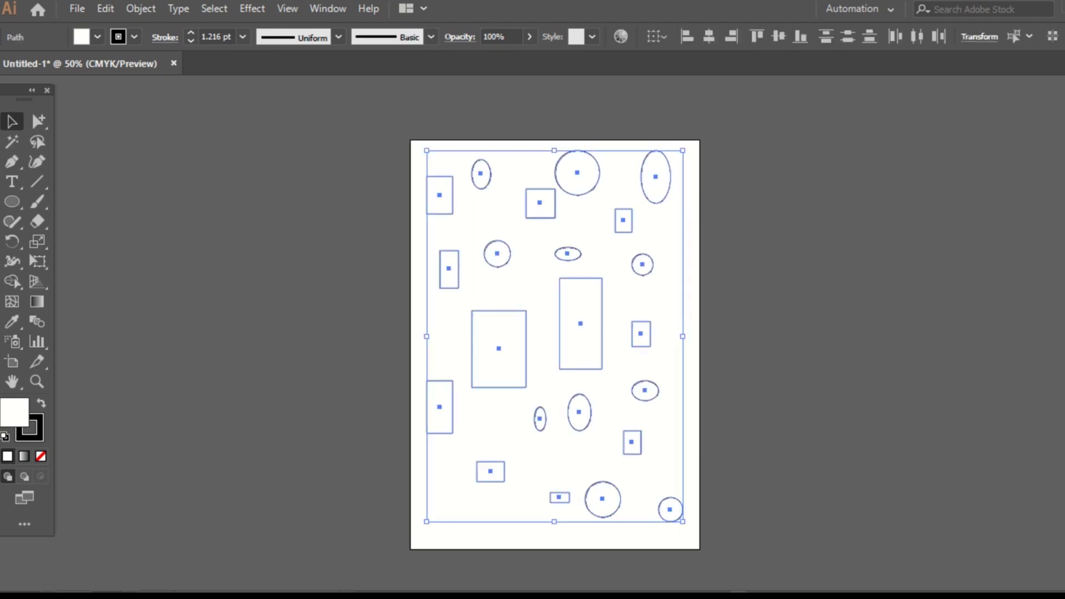
key("ctrl+shift+b")
key("ctrl+g")
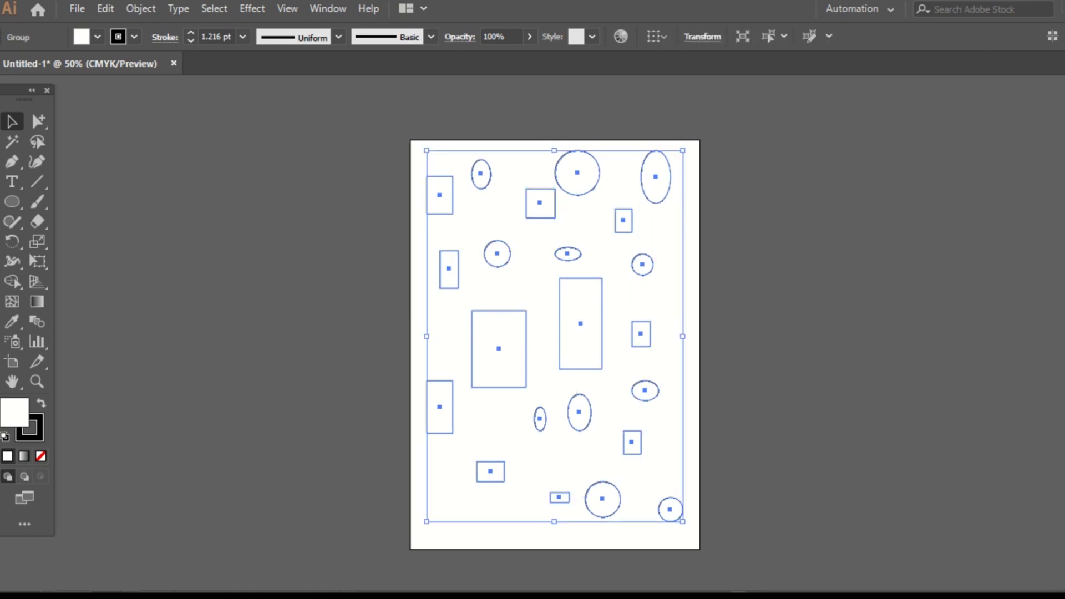
Step: Check the grouping by deselecting, selecting the group through its upper-left rectangle with the Selection Tool, and clearing the selection
key("ctrl+shift+a")
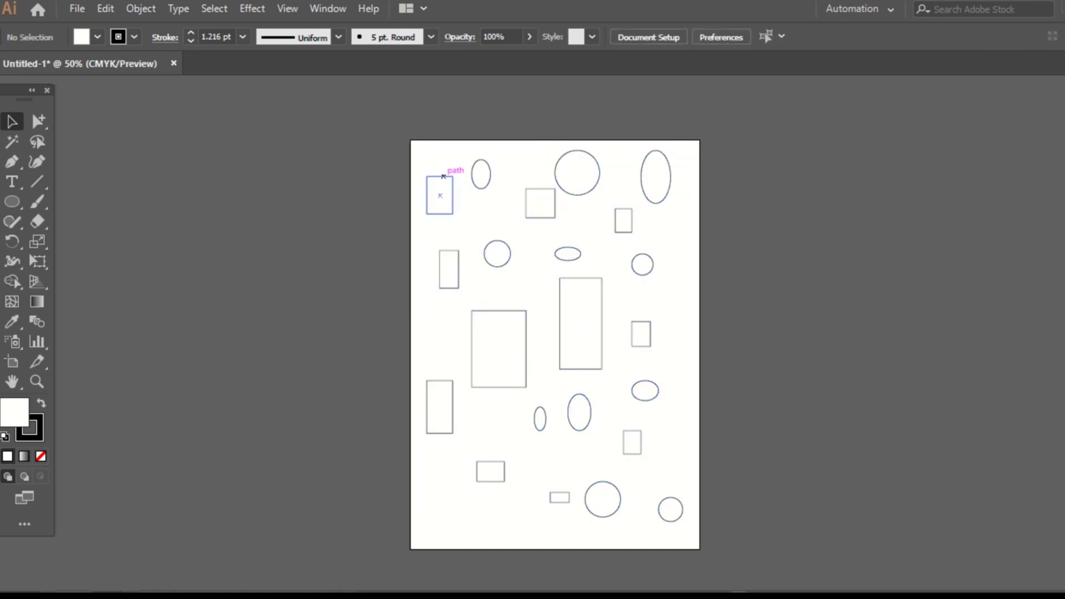
left_click(452, 207)
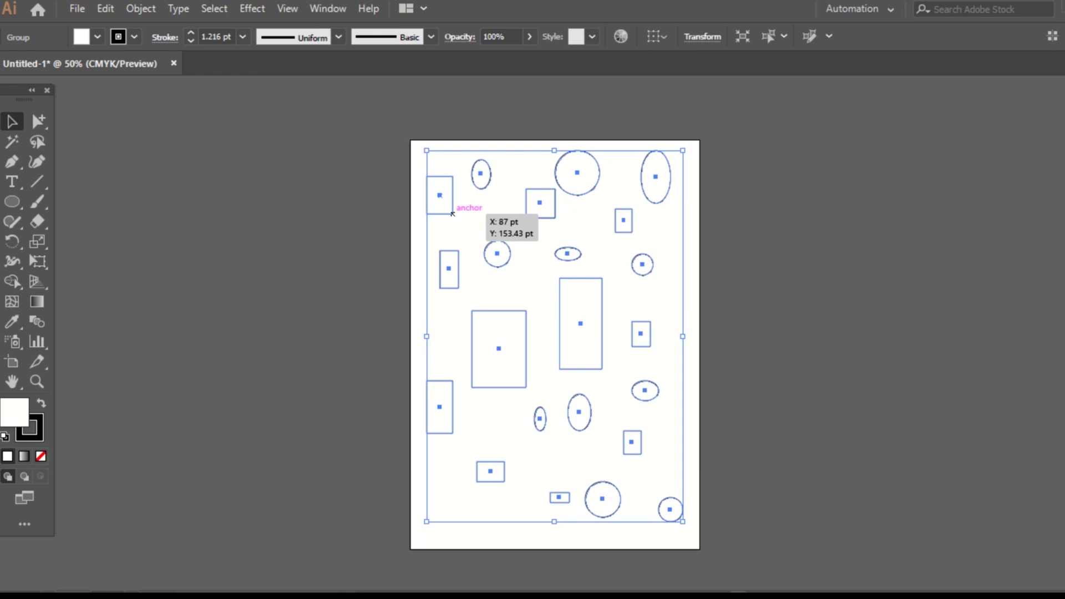
key("ctrl+shift+a")
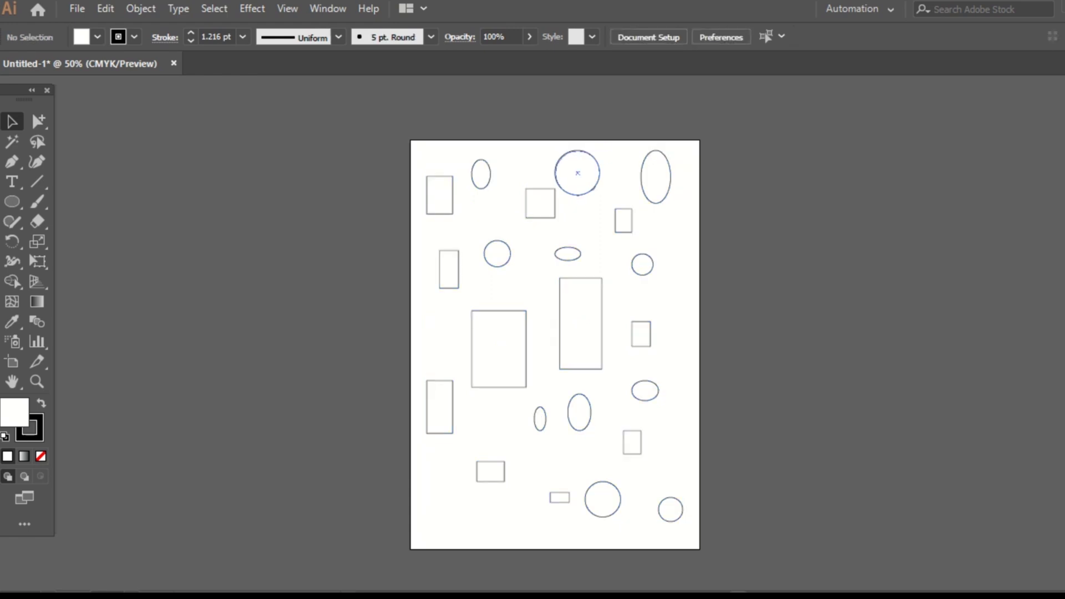
Step: Move the whole group of shapes off the artboard to its right, and undo both the move and the grouping
left_click(578, 150)
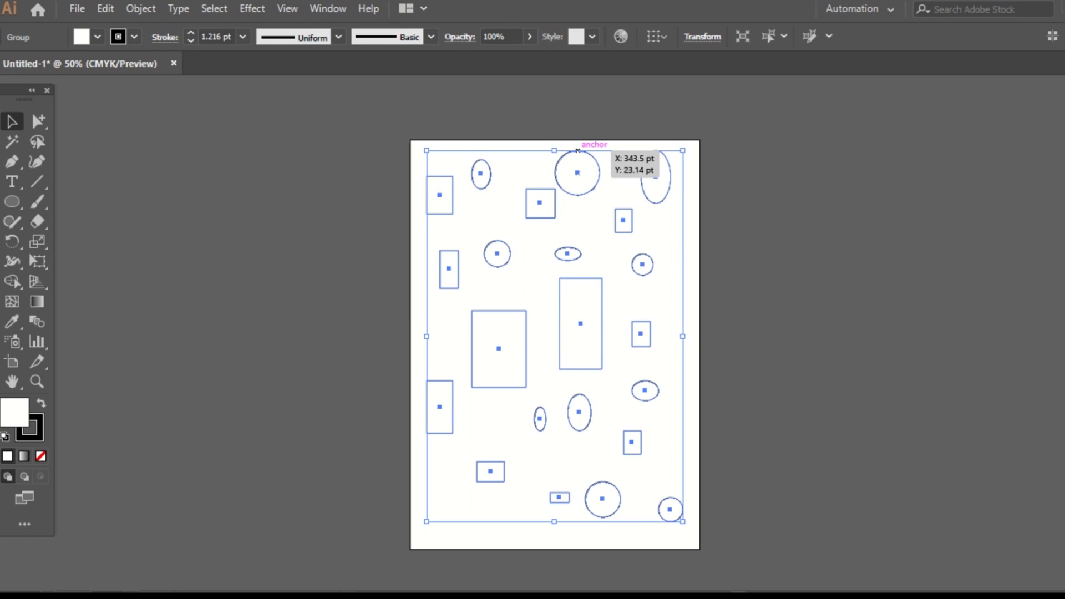
left_click_drag(577, 151, 930, 151)
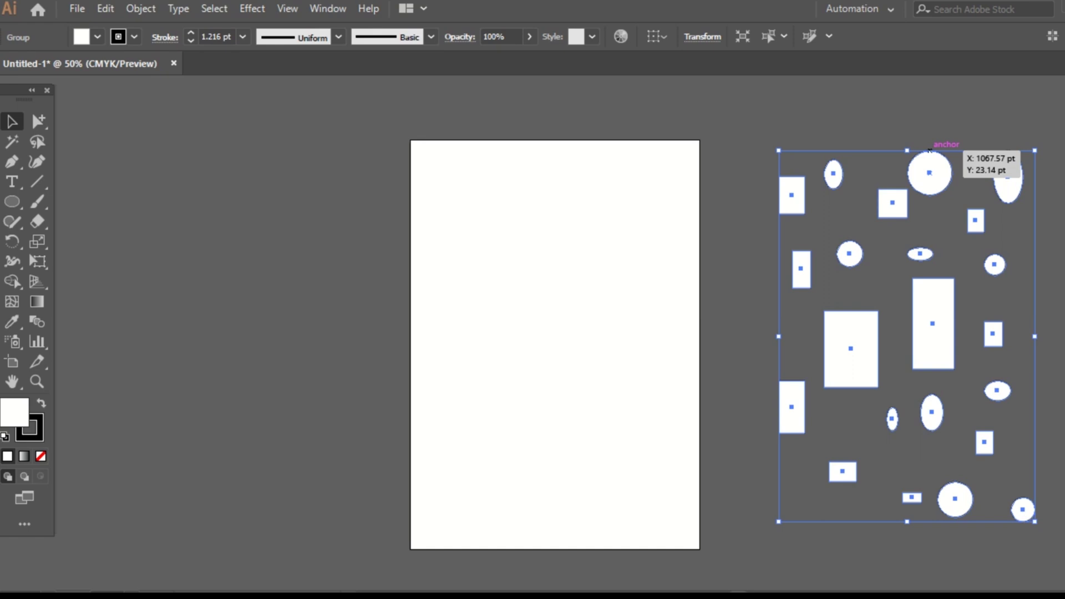
key("ctrl+z")
key("ctrl+z")
left_click(930, 150)
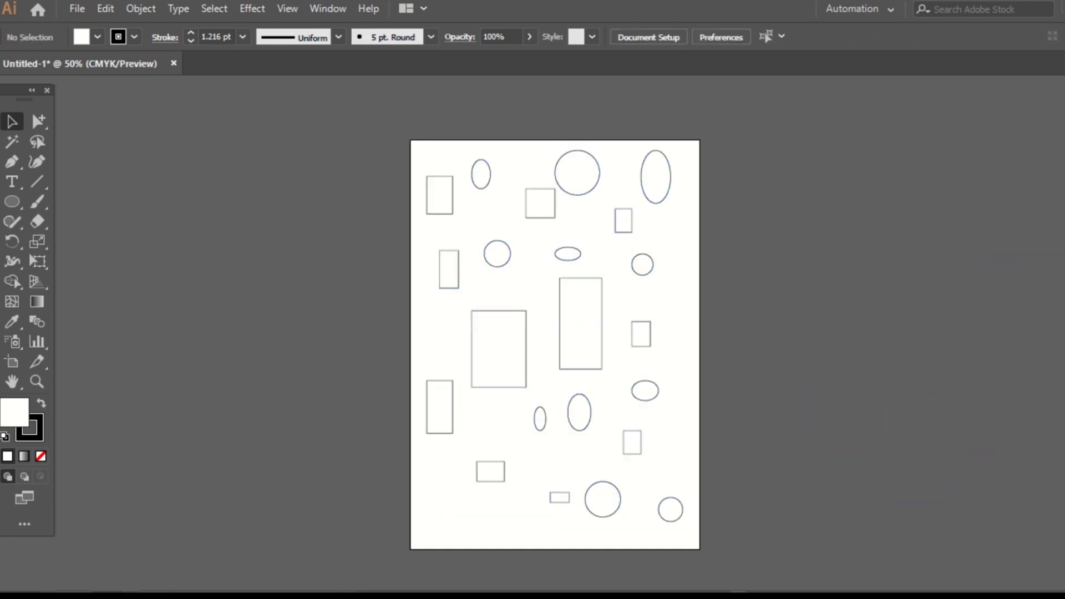
Step: Move the tall upper-right ellipse and the large top circle individually off the artboard, and undo both moves
left_click_drag(656, 171, 801, 177)
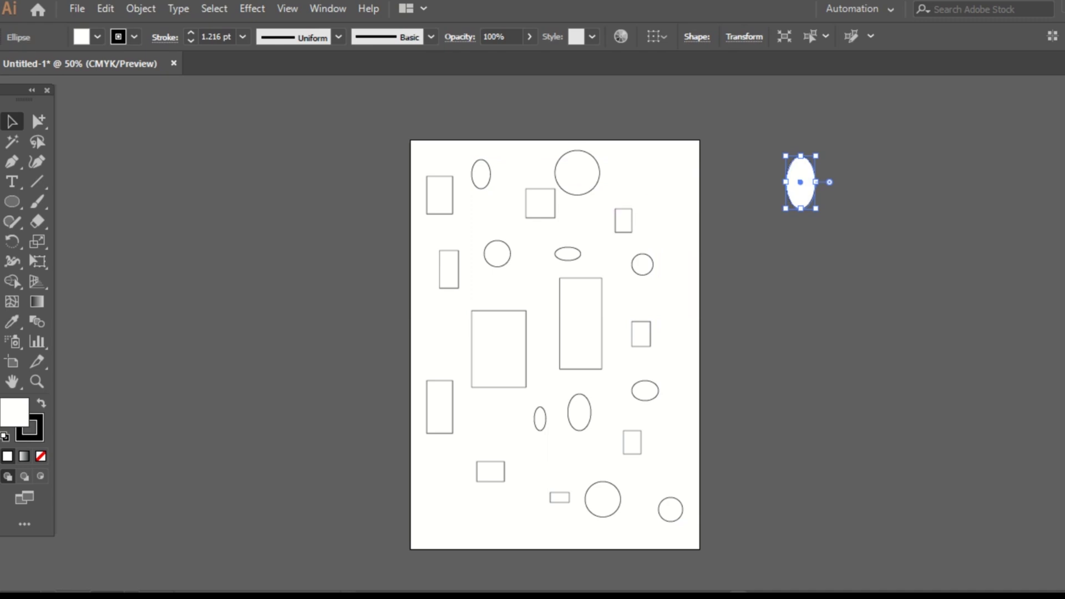
left_click_drag(582, 191, 990, 221)
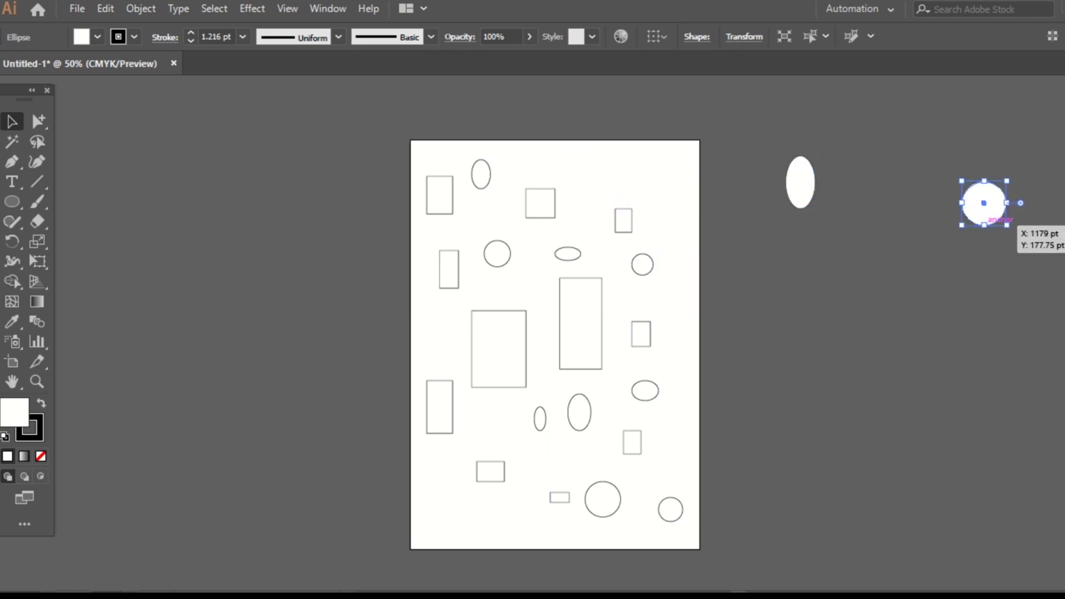
key("ctrl+z")
key("ctrl+z")
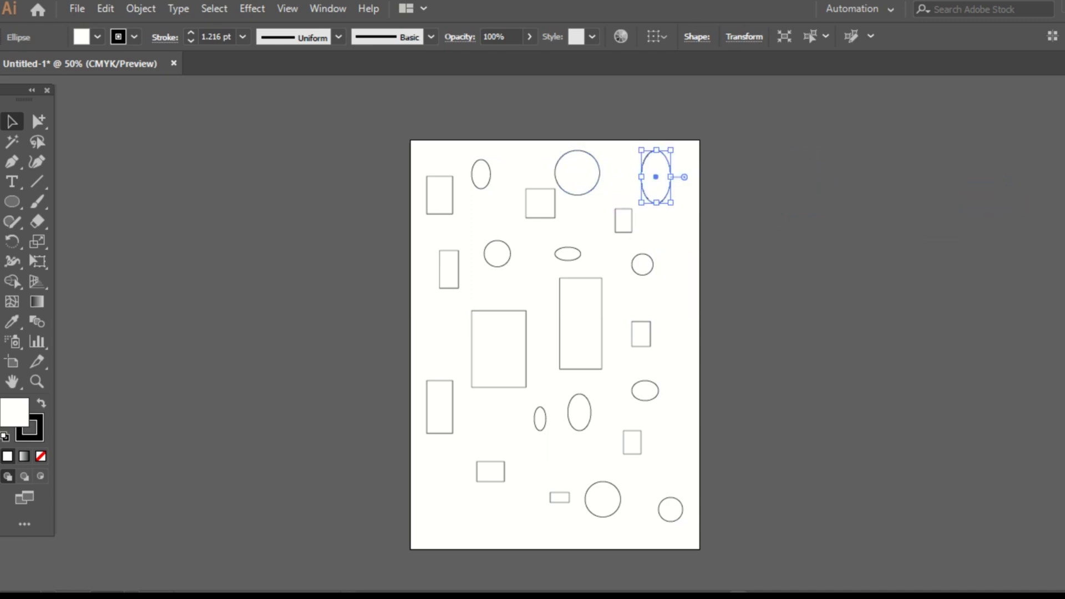
Step: Group all the shapes again, and try out moving the group off the artboard before undoing that move
key("ctrl+a")
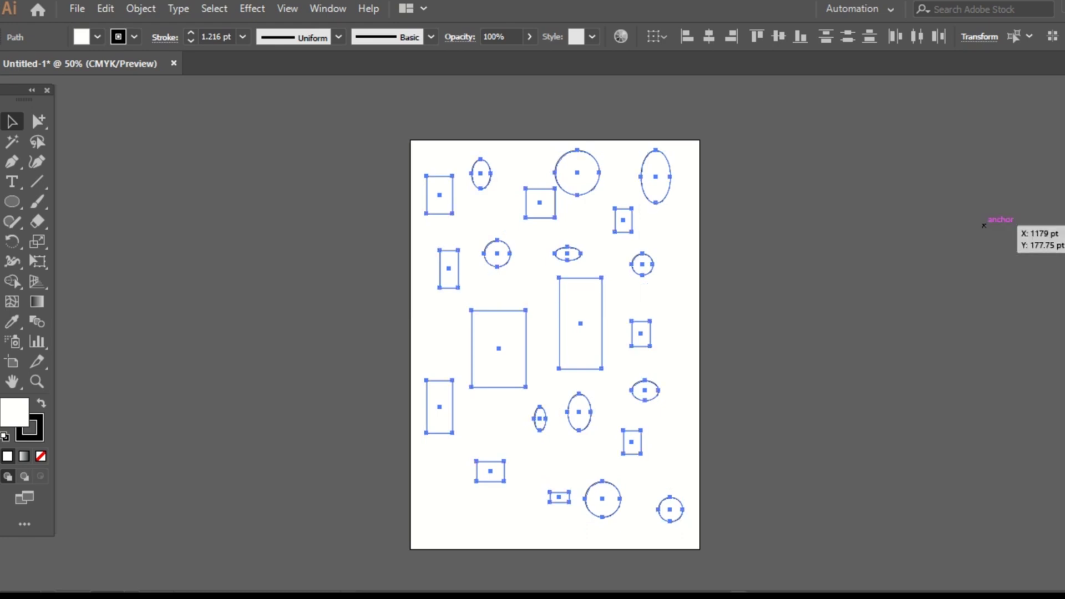
key("ctrl+g")
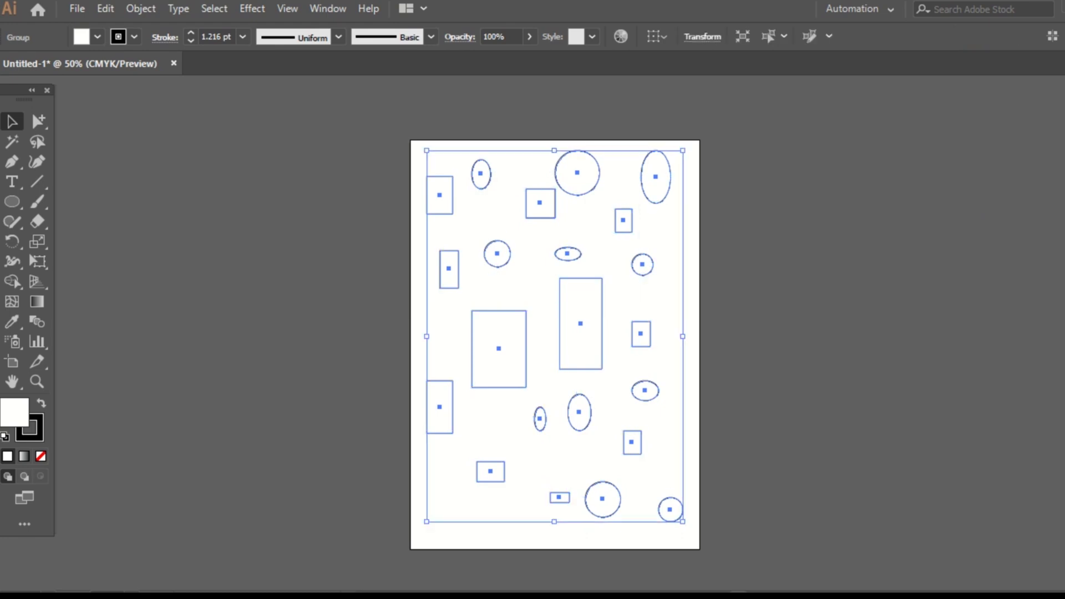
left_click_drag(432, 176, 784, 198)
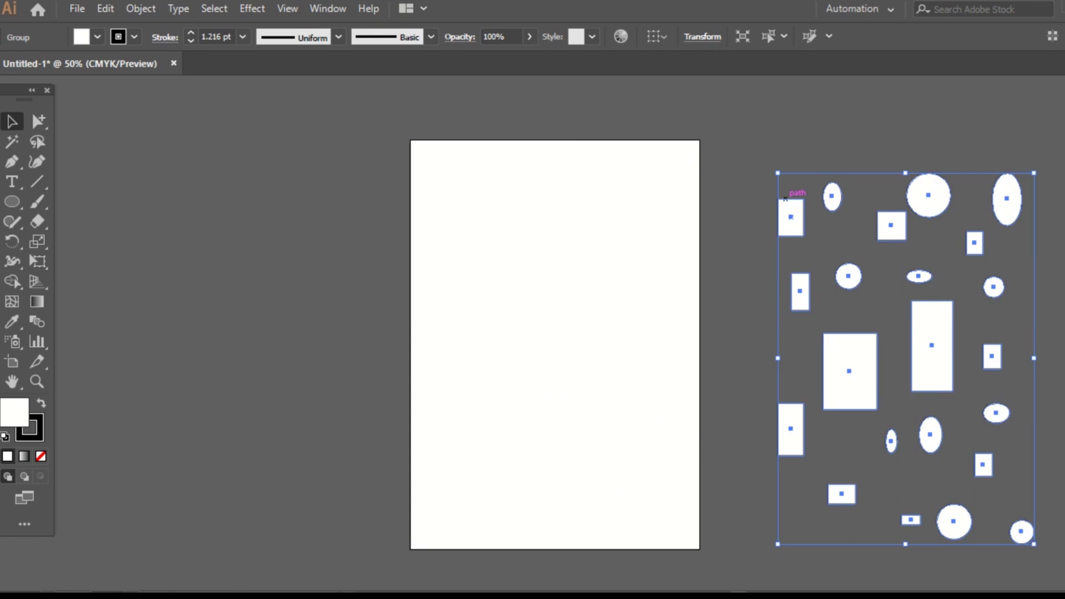
key("ctrl+z")
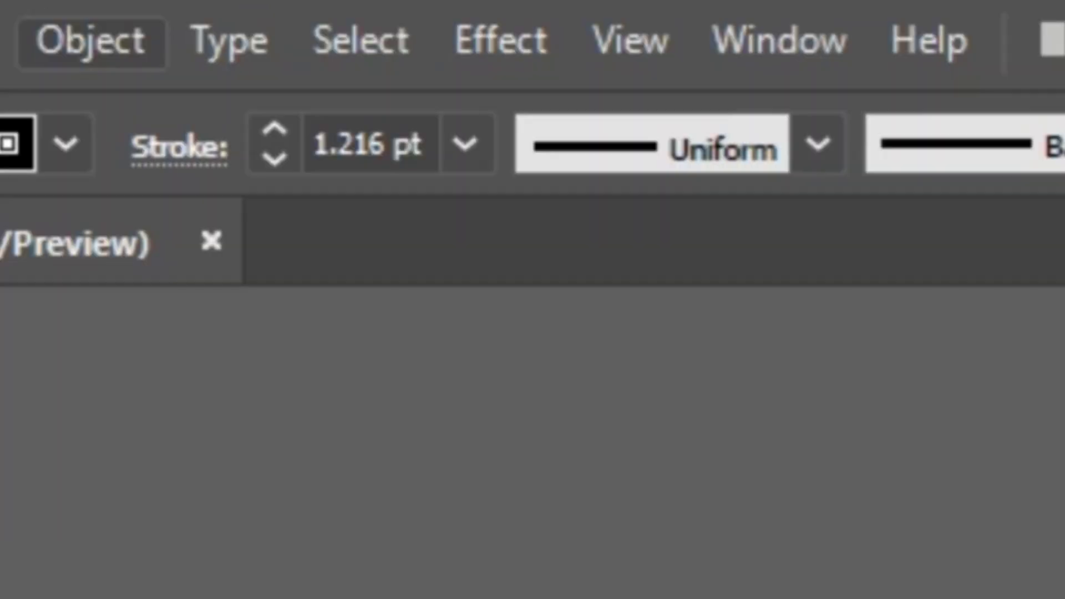
Step: Ungroup all the shapes, and check the result by selecting only the tall upper-right ellipse and clearing the selection
left_click(140, 8)
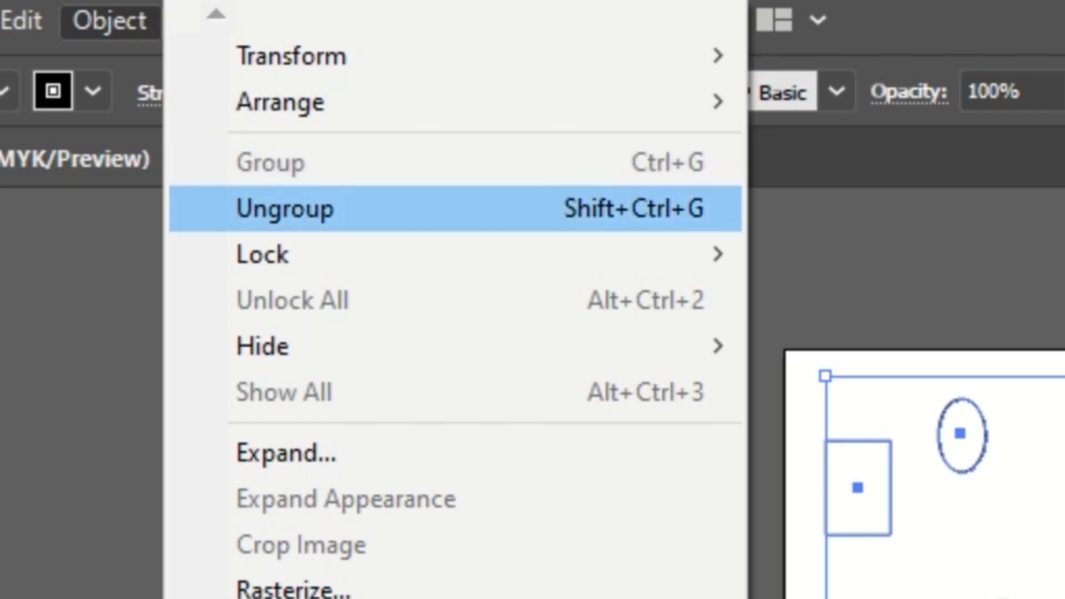
left_click(333, 209)
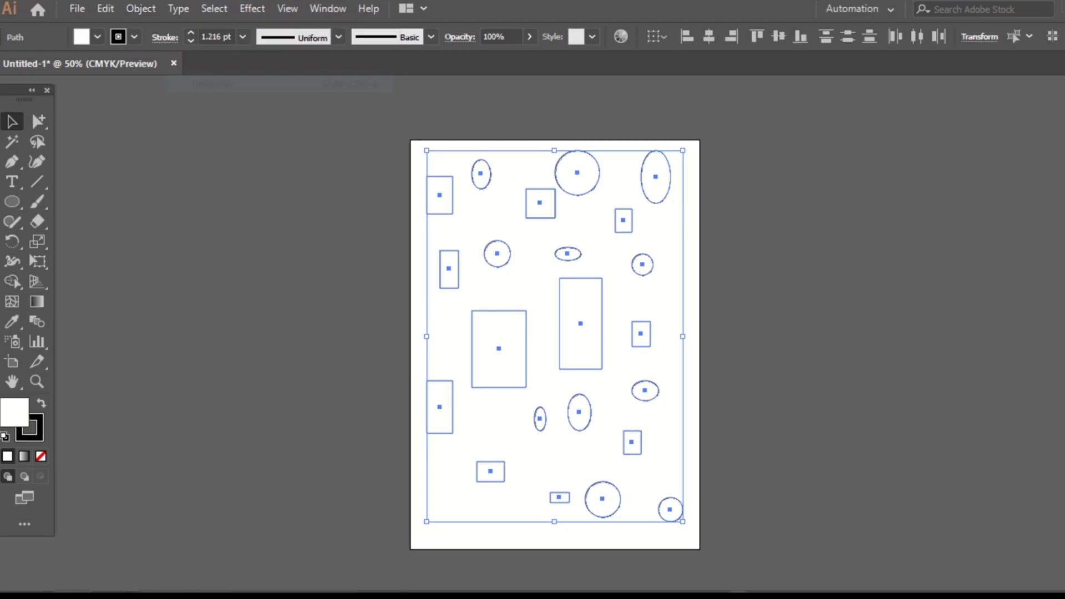
left_click(738, 192)
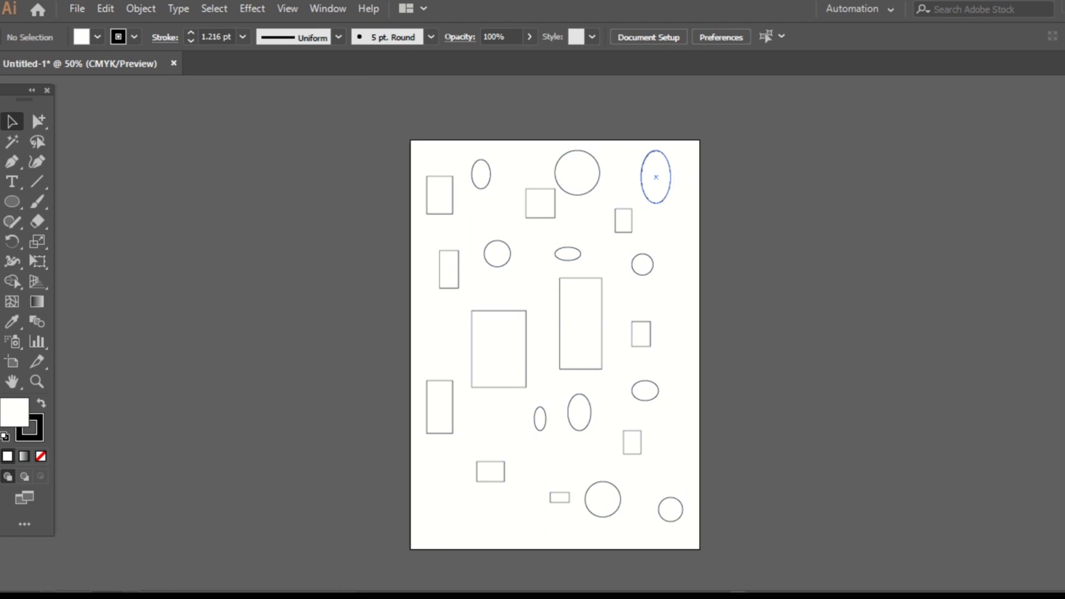
left_click(669, 191)
left_click(732, 191)
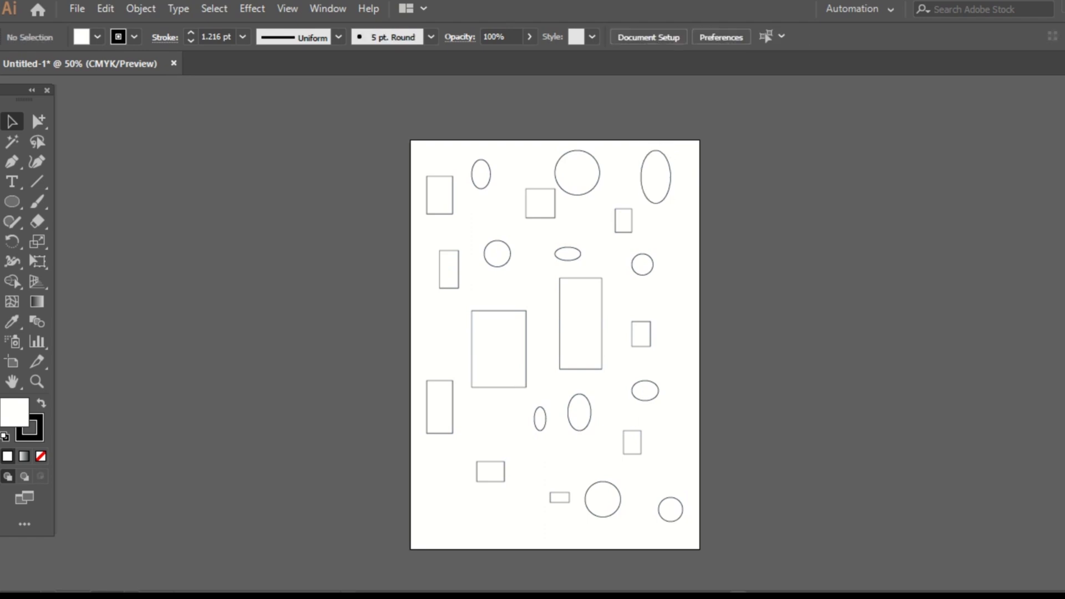
Step: Enlarge the small rectangle below the tall upper-right ellipse proportionally about its centre, and deselect it
left_click(593, 189)
left_click_drag(616, 224, 636, 203)
left_click(669, 228)
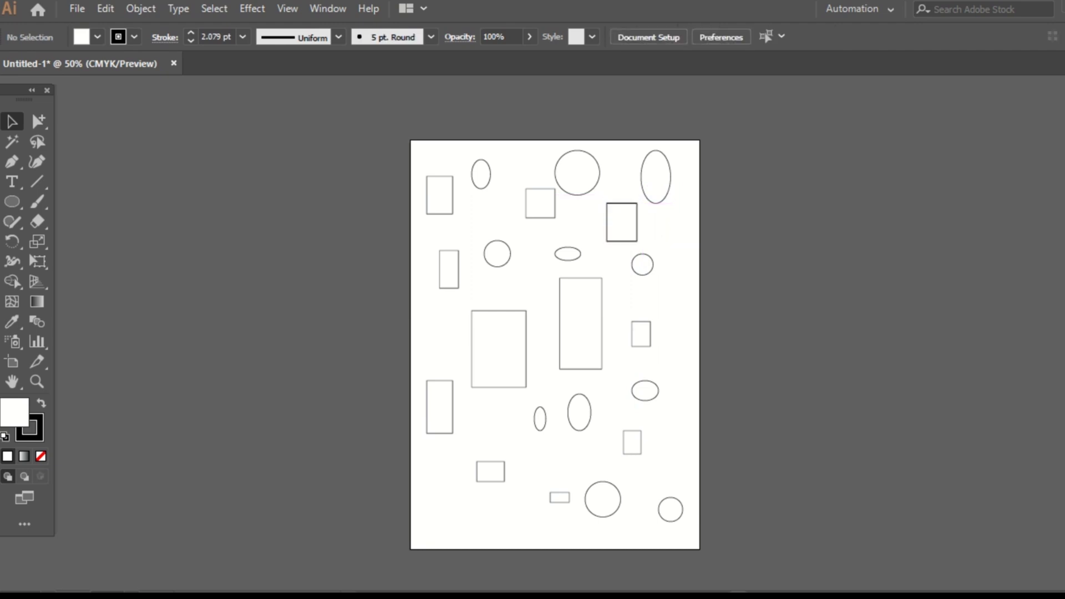
Step: Select and group all the shapes on the artboard, choose the Group Selection Tool, and clear the selection
left_click(37, 121)
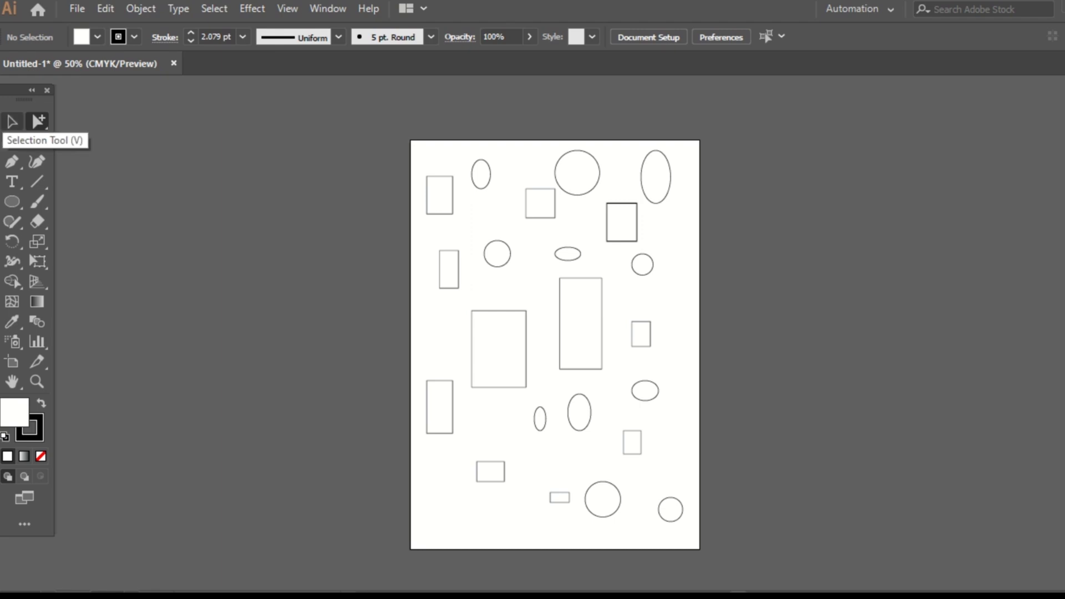
key("ctrl+a")
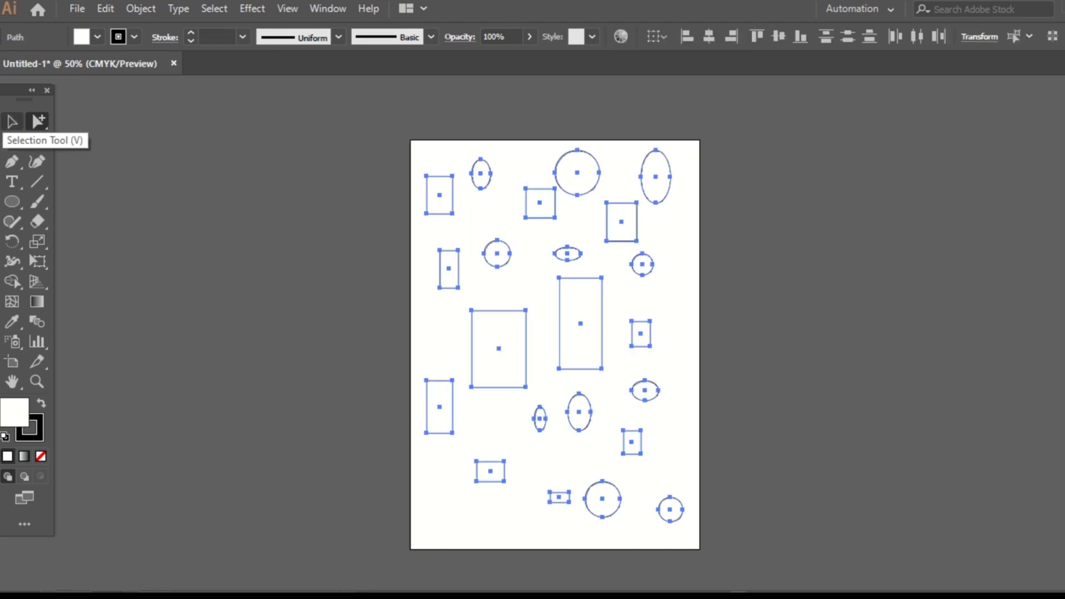
key("ctrl+g")
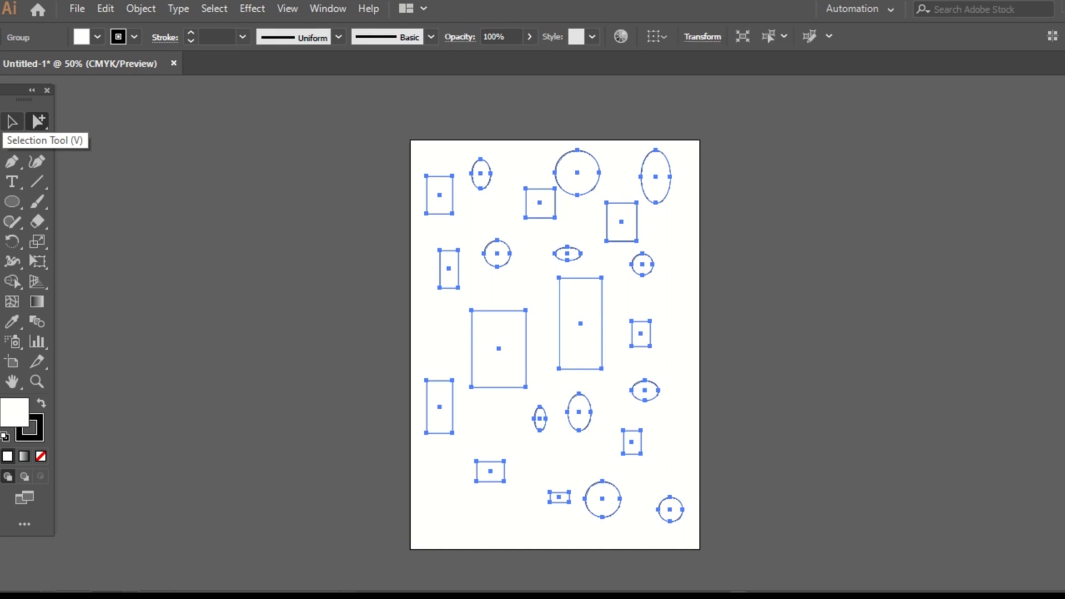
left_click_drag(37, 121, 127, 140)
left_click(680, 238)
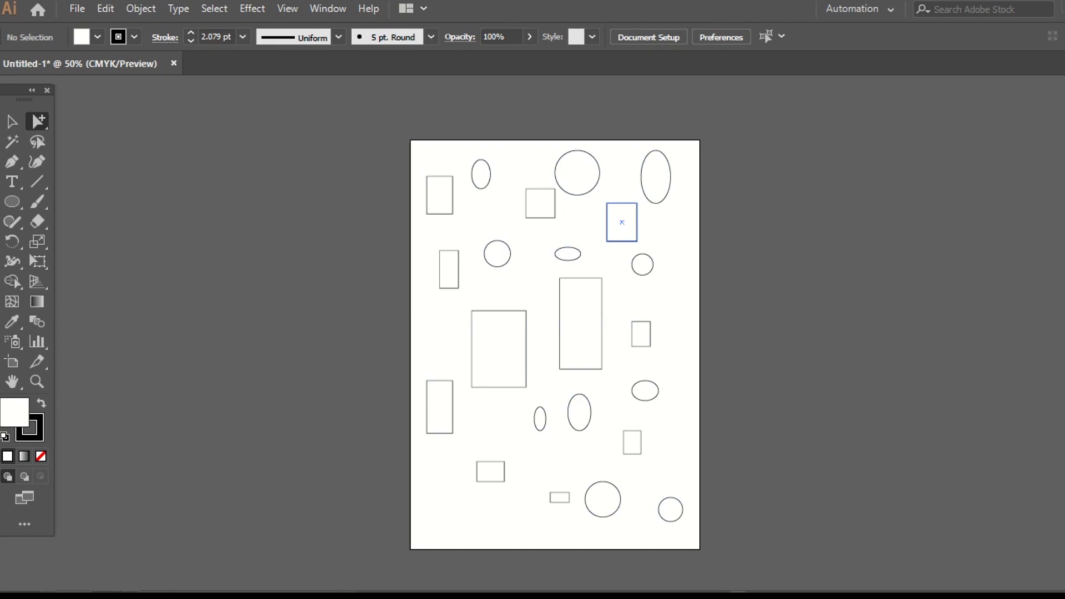
Step: Select the whole group through the enlarged rectangle with the Group Selection Tool, compare it with the Selection Tool, and deselect
double_click(624, 241)
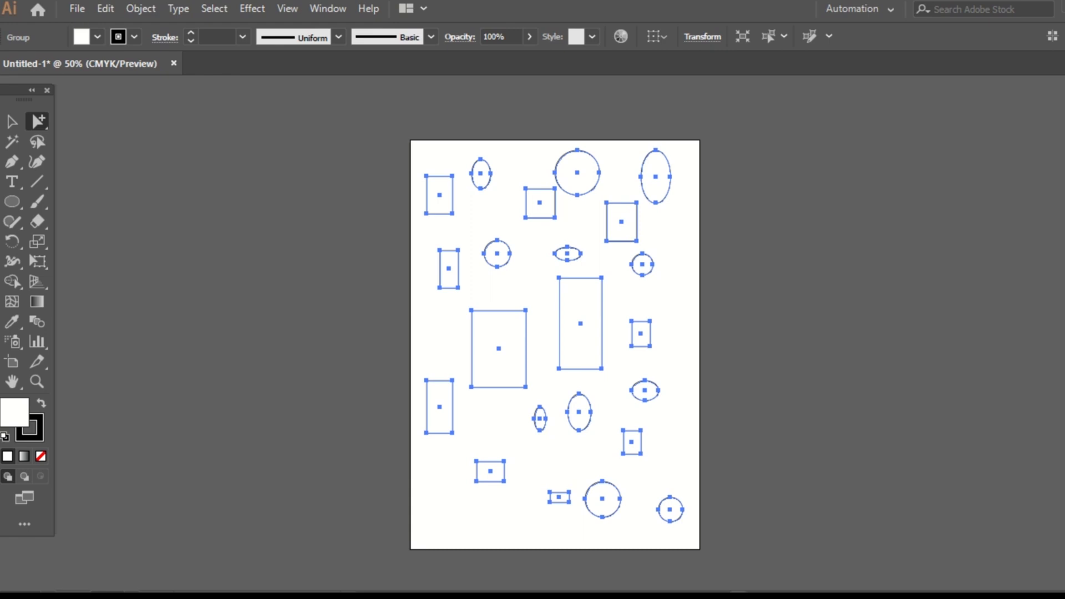
key("v")
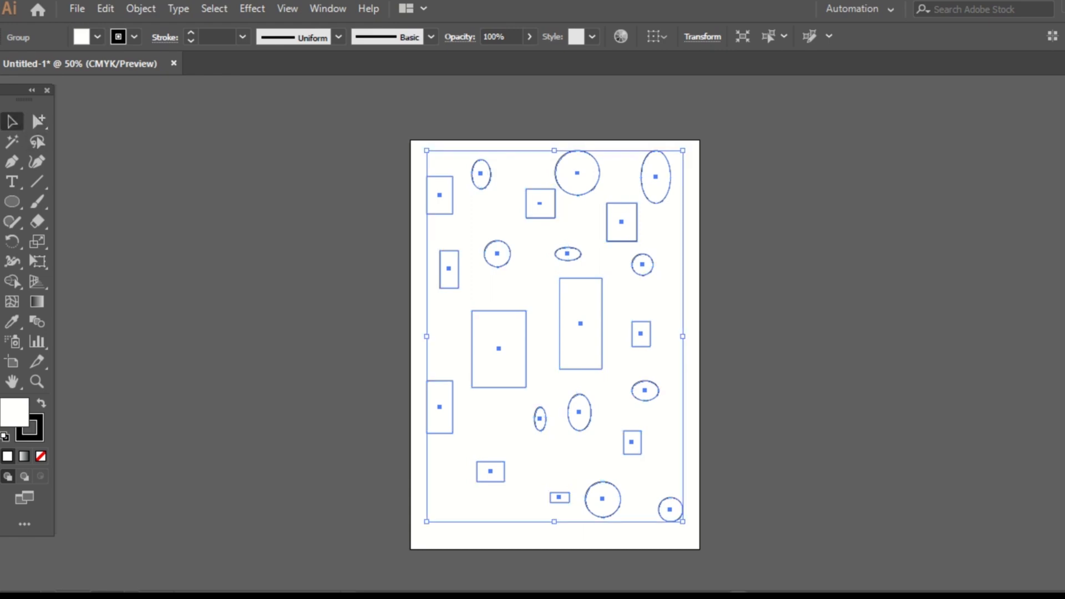
left_click(743, 233)
Step: Select the group through the tall ellipse with the Selection Tool, compare its display in the Group Selection Tool, and deselect everything
left_click(646, 195)
left_click(39, 121)
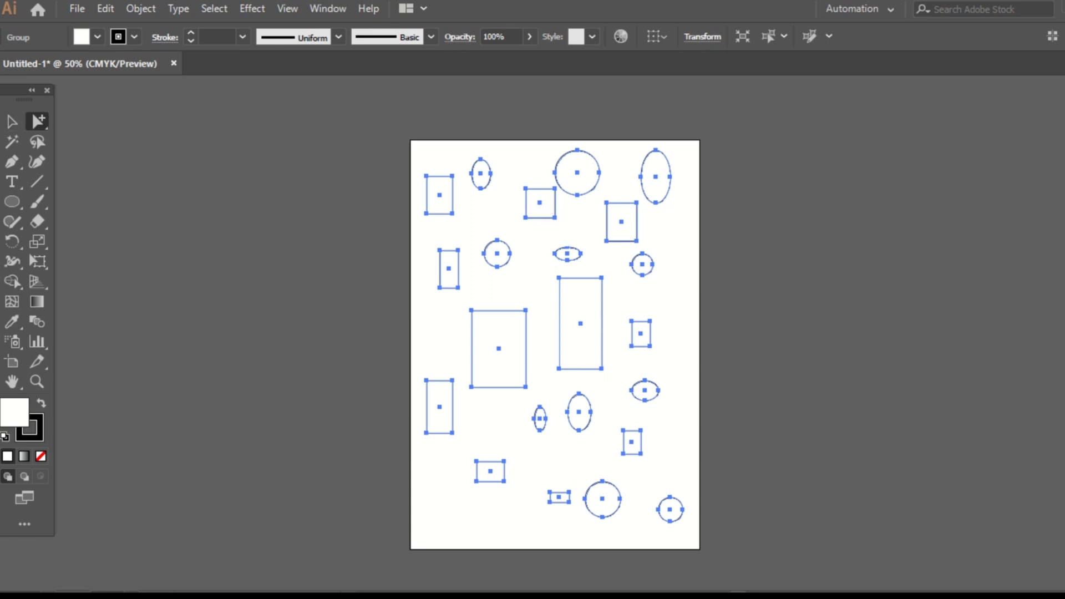
key("v")
key("ctrl+shift+a")
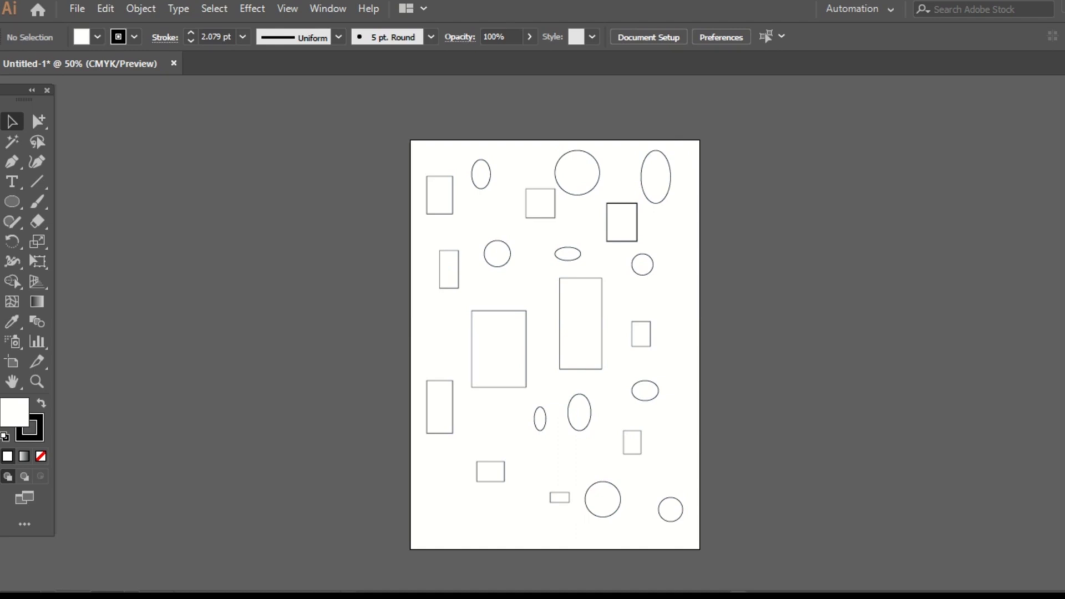
Step: Choose the Group Selection Tool and select the entire group through the small ellipse near the artboard's upper-left corner
left_click(37, 122)
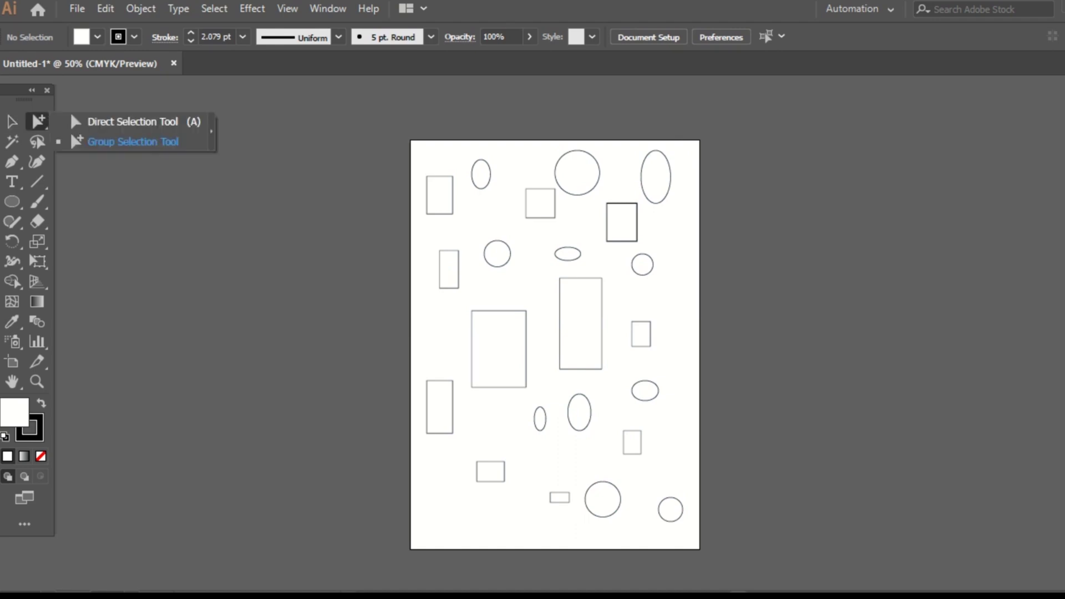
left_click(132, 141)
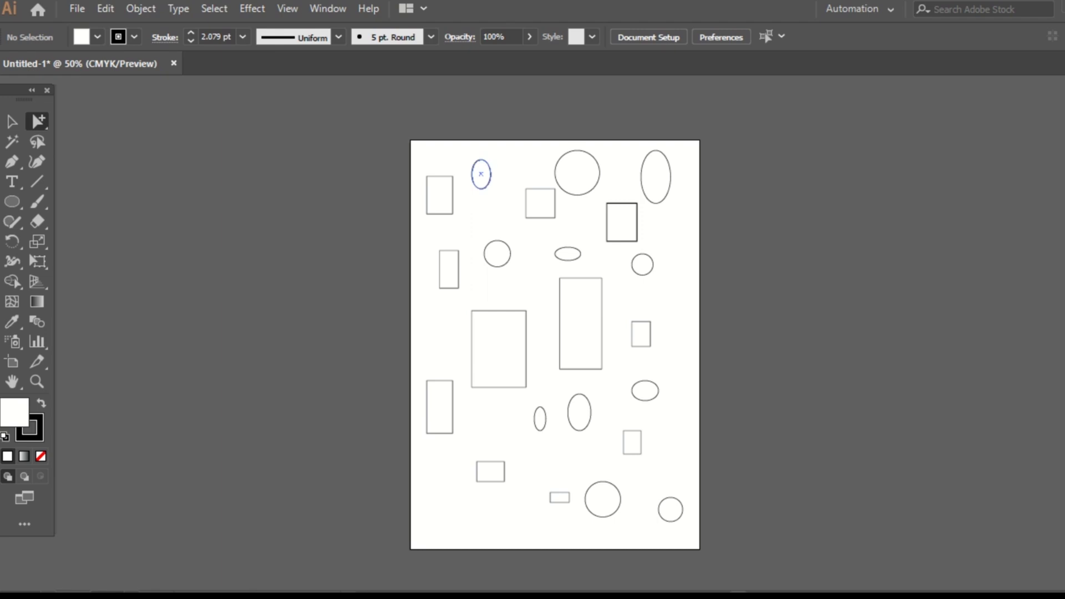
left_click(480, 160)
left_click(481, 159)
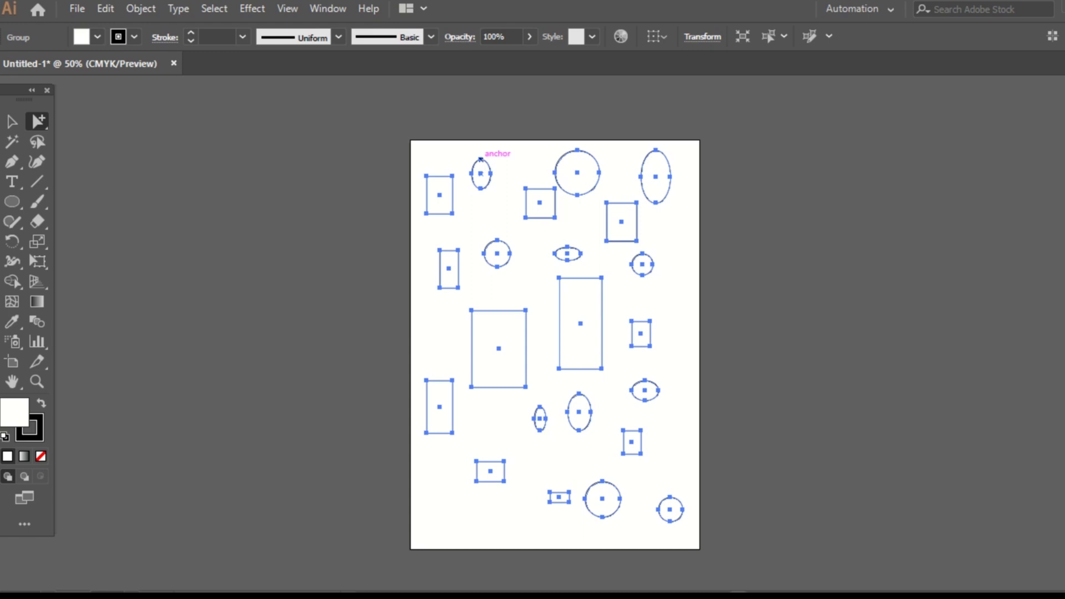
Step: Open the choice between the Direct Selection and Group Selection Tools
right_click(38, 121)
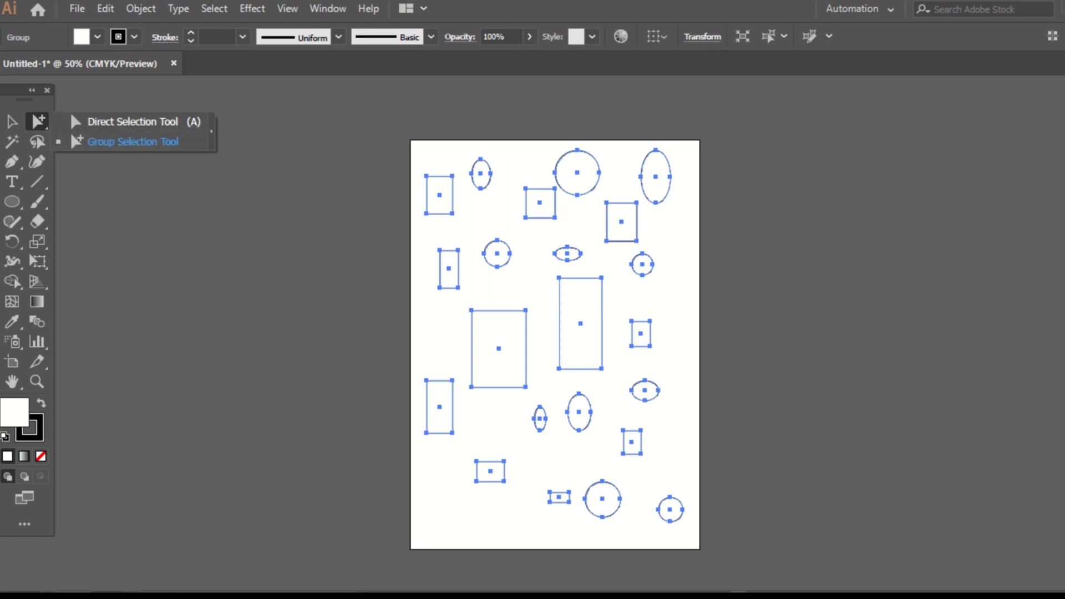